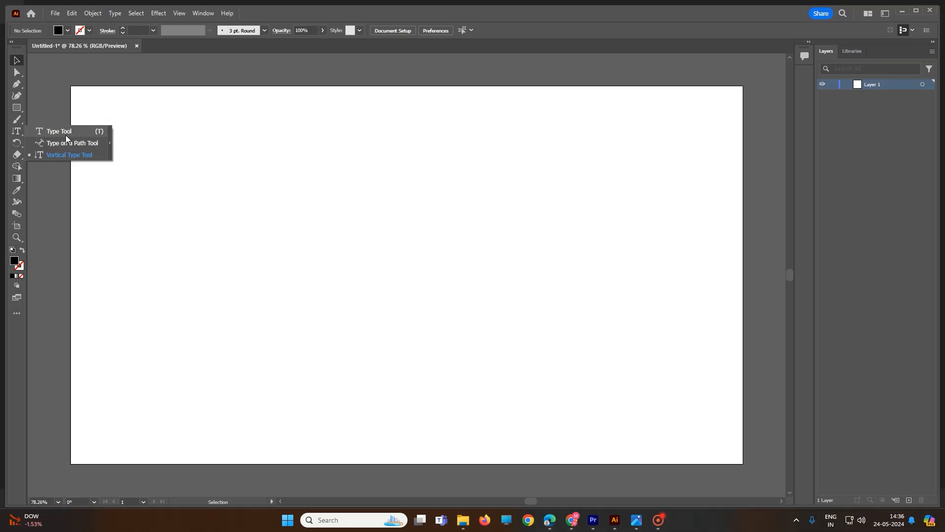
# - Create a wide area-type box in the middle of the artboard with the Type tool and fill it with "dgfdsgsfdghuere"
pyautogui.click(65, 134)
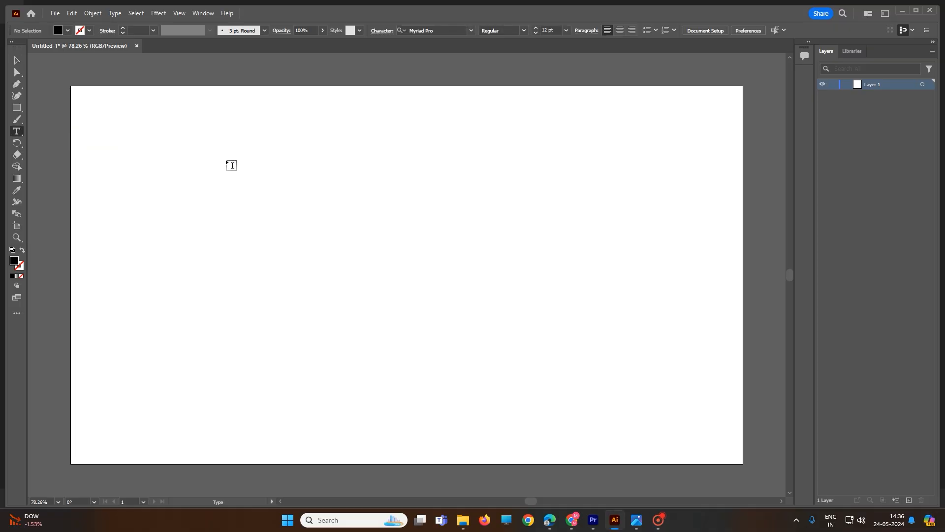
pyautogui.moveTo(215, 152); pyautogui.dragTo(535, 342)
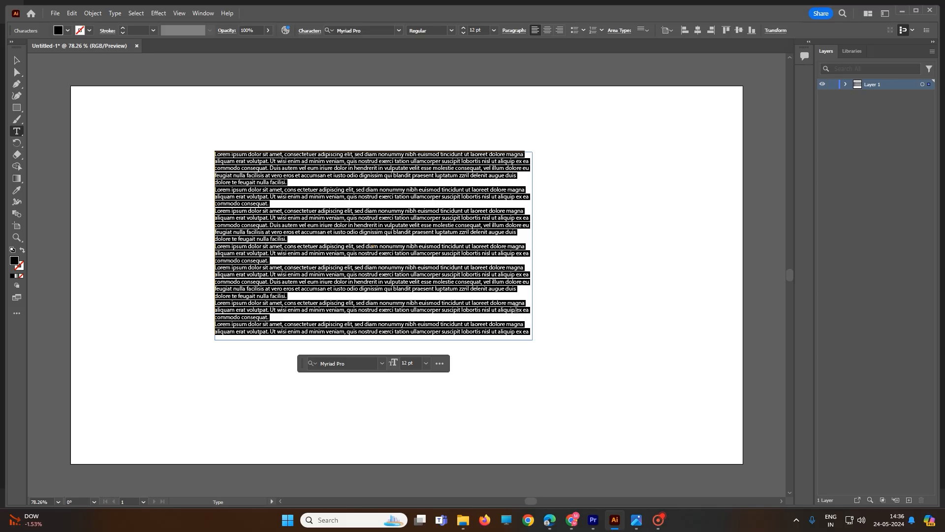
pyautogui.write('dgfdsgsfdg')
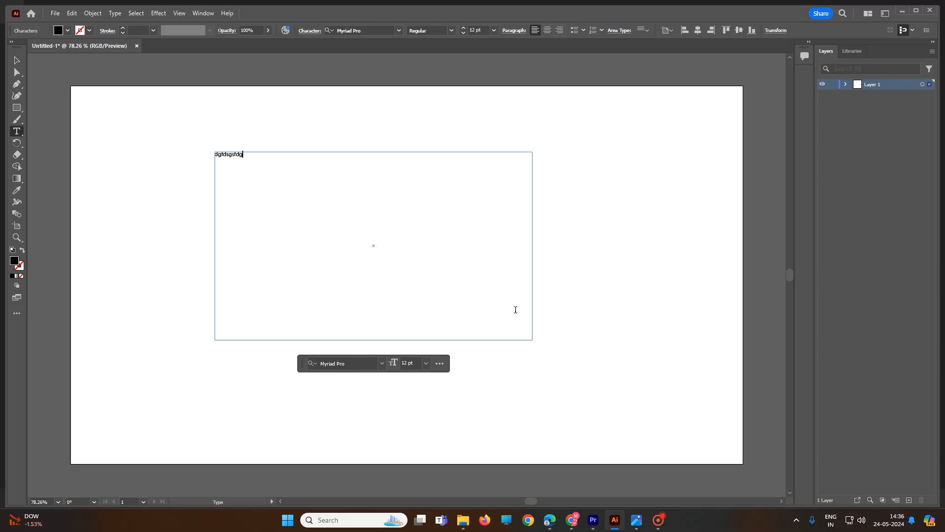
pyautogui.write('huere')
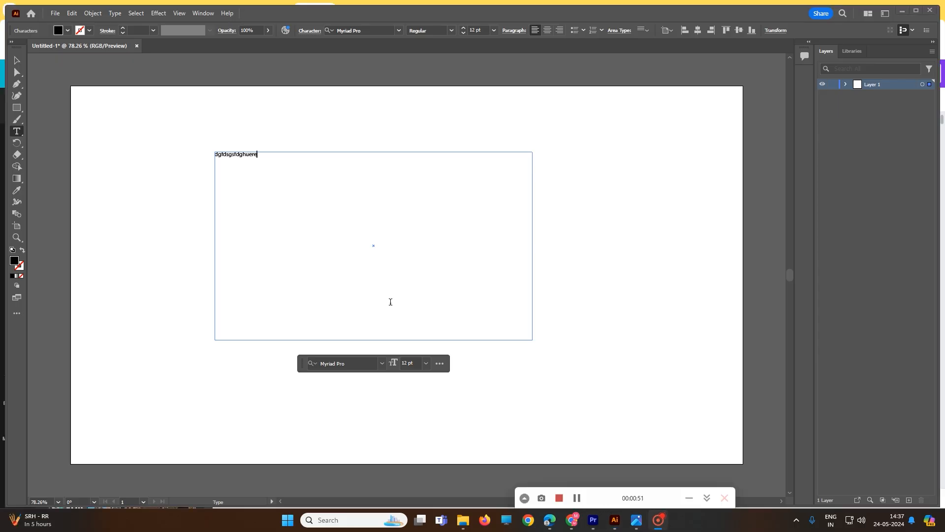
# - Replace the box's text with the paragraph running from "Illustrator is a graphic design application." to "scaled up or down while maintaining image quality."
pyautogui.moveTo(277, 162); pyautogui.dragTo(177, 158)
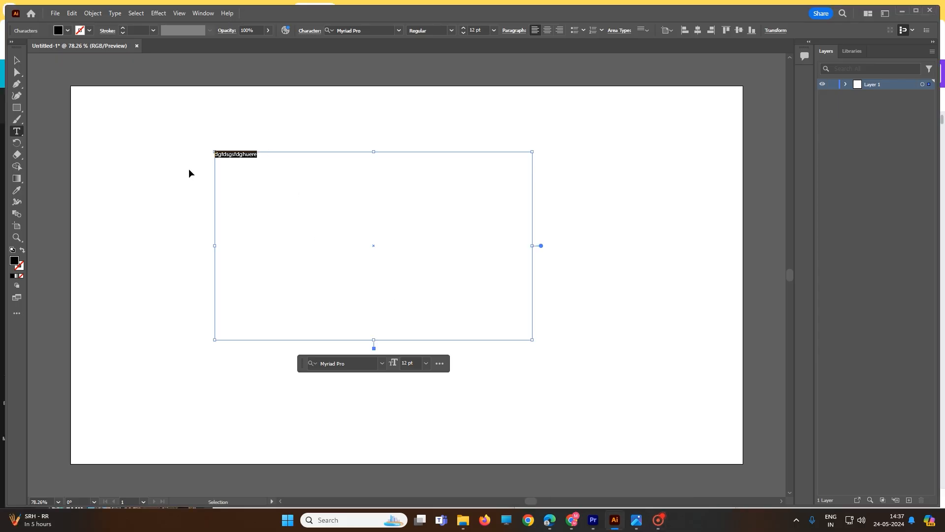
pyautogui.write('Illustrator is a graphic design application. Graphic designers use Illustrator to create vector graphics. Vector images and graphics are made of points, lines, shapes, and curves based on mathematical formulas rather than a set amount of pixels, and therefore can be scaled up or down while maintaining image quality.')
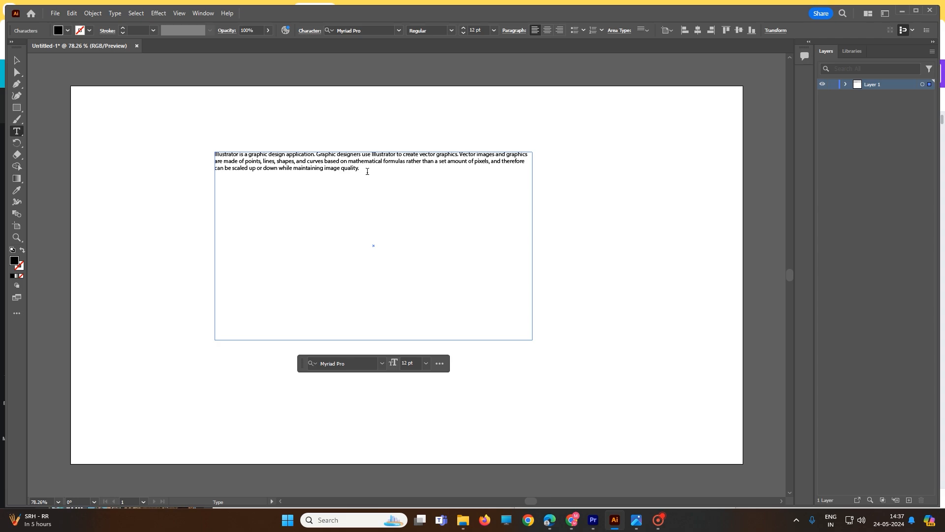
pyautogui.write('fddfg')
pyautogui.press('BackSpace')
pyautogui.press('BackSpace')
pyautogui.press('BackSpace')
pyautogui.press('BackSpace')
pyautogui.write('.')
# - Try centre, right and all four justified alignments on the whole paragraph, ending with left alignment
pyautogui.moveTo(214, 155); pyautogui.dragTo(392, 171)
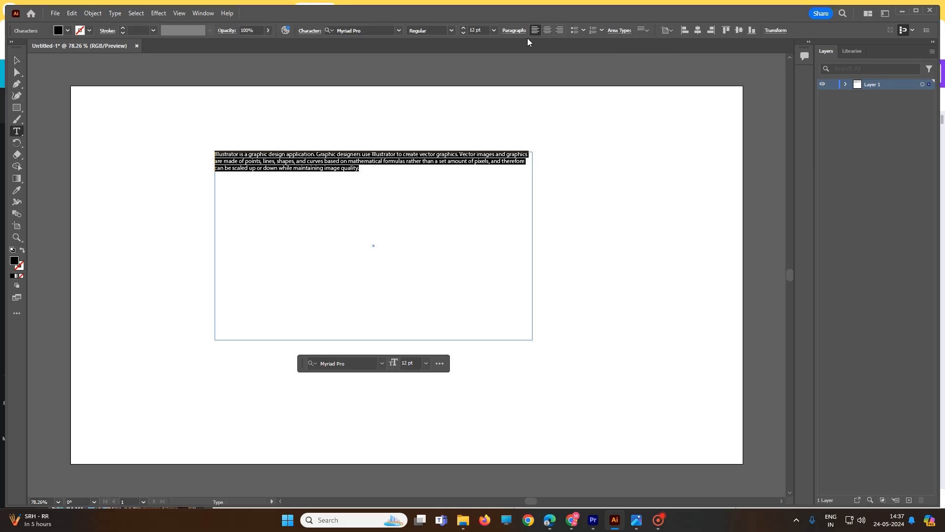
pyautogui.click(513, 31)
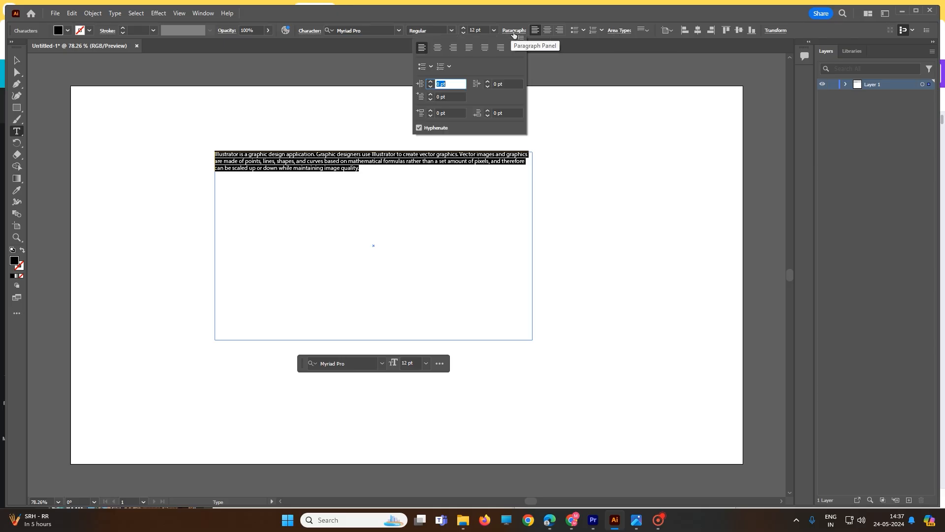
pyautogui.click(440, 49)
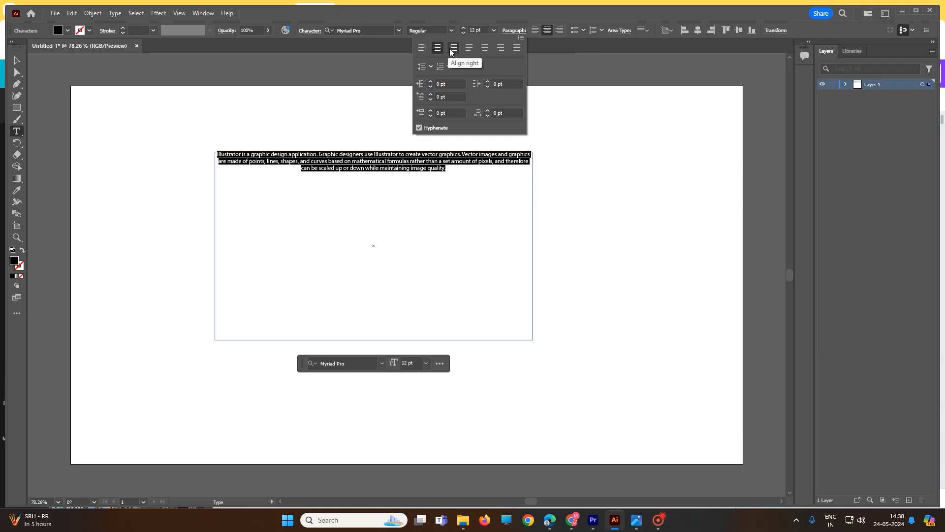
pyautogui.click(451, 50)
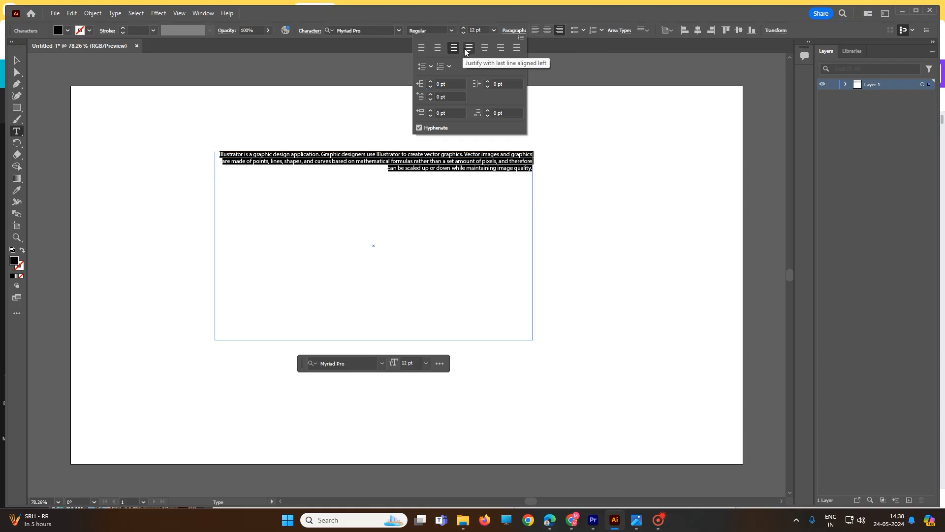
pyautogui.click(468, 50)
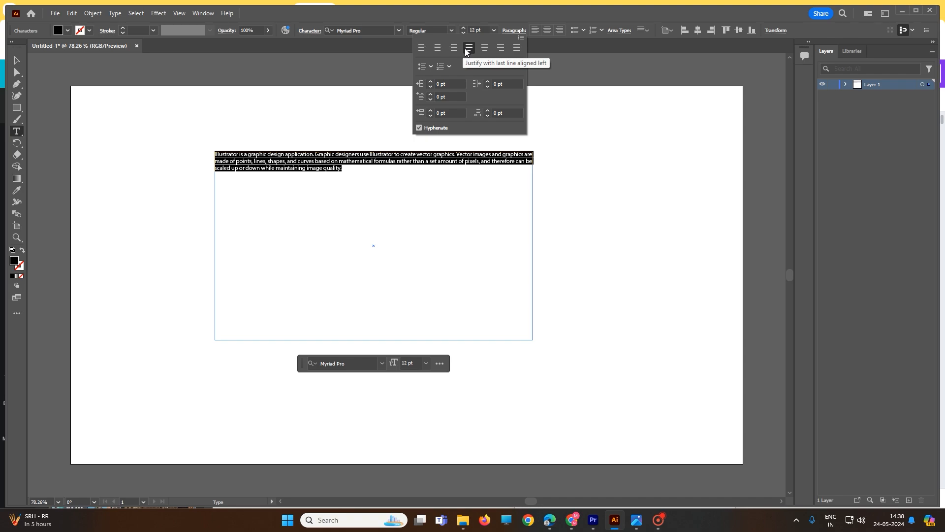
pyautogui.click(484, 49)
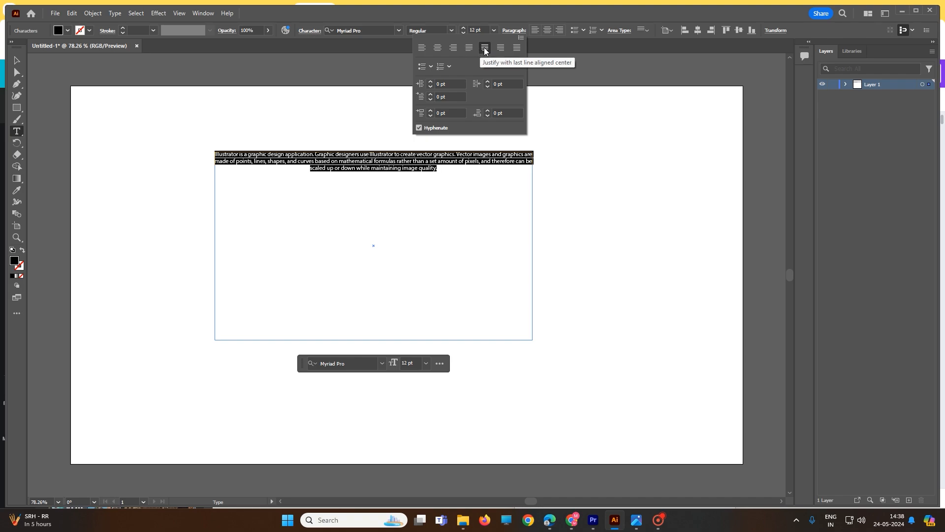
pyautogui.click(501, 49)
pyautogui.click(517, 49)
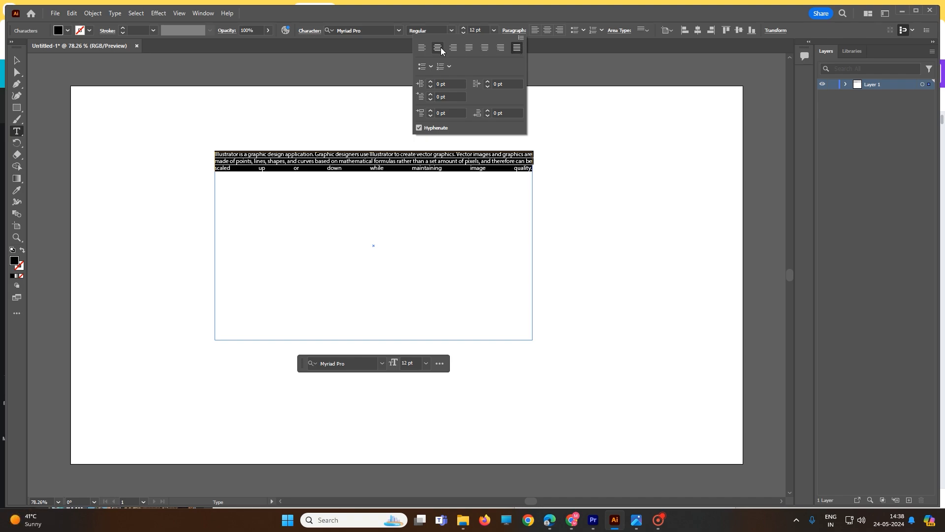
pyautogui.click(425, 47)
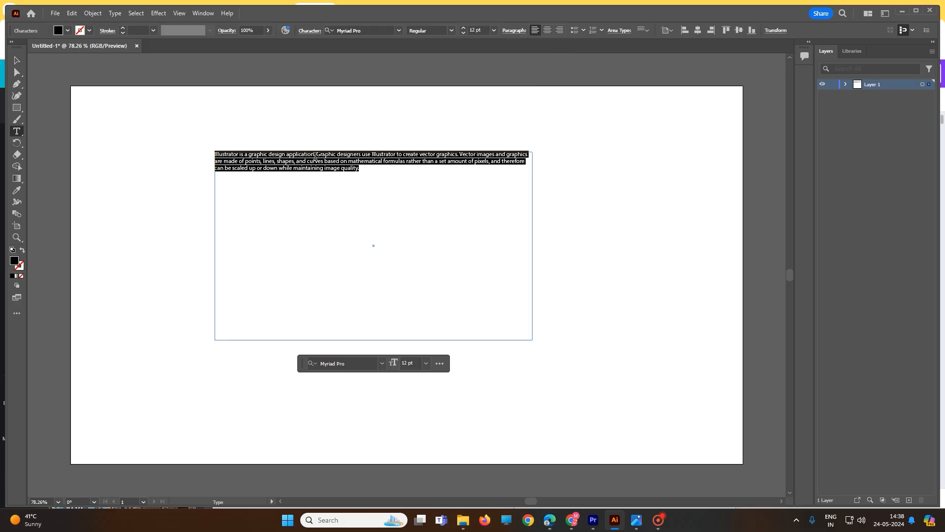
# - Set the font size of the words "Graphic designers" in the paragraph to 21 pt
pyautogui.moveTo(316, 154); pyautogui.dragTo(362, 154)
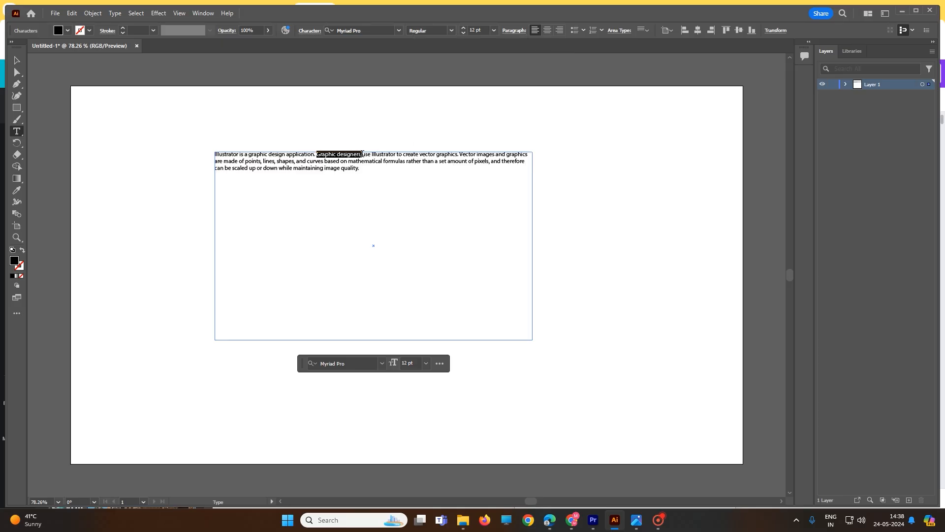
pyautogui.click(493, 31)
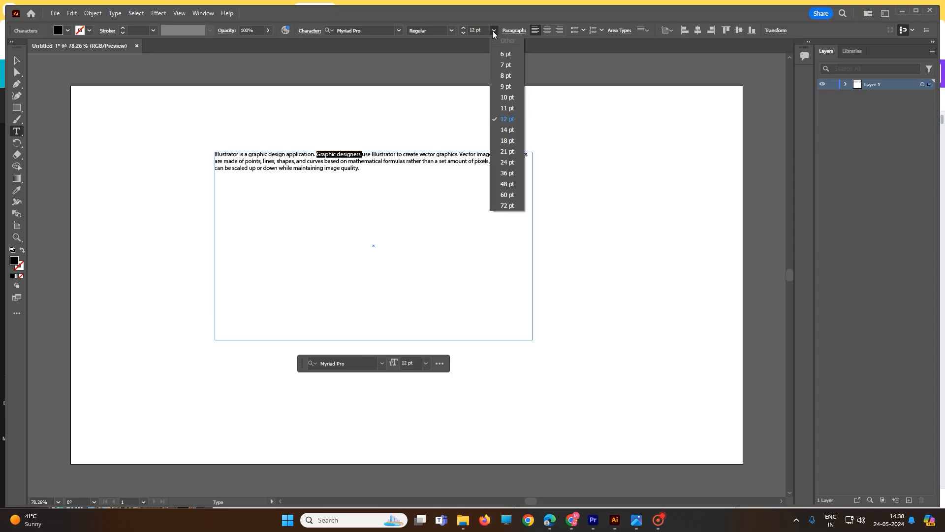
pyautogui.click(507, 151)
pyautogui.click(370, 174)
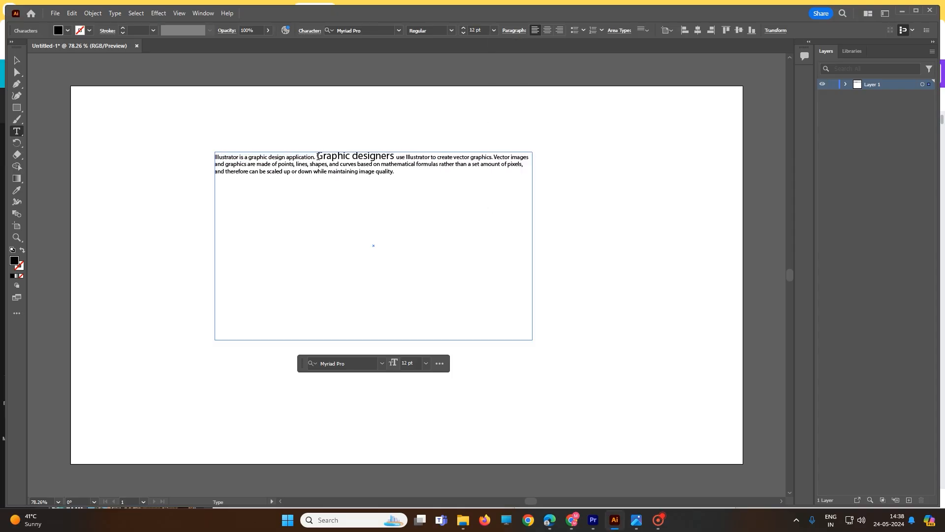
# - Apply All Caps to the words "Graphic designers" and switch them to Small Caps
pyautogui.moveTo(317, 157); pyautogui.dragTo(397, 154)
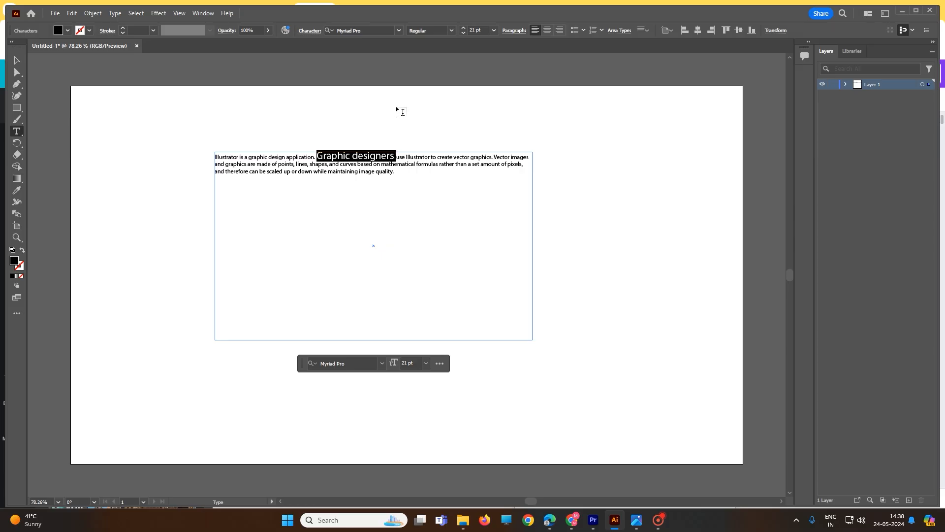
pyautogui.click(308, 31)
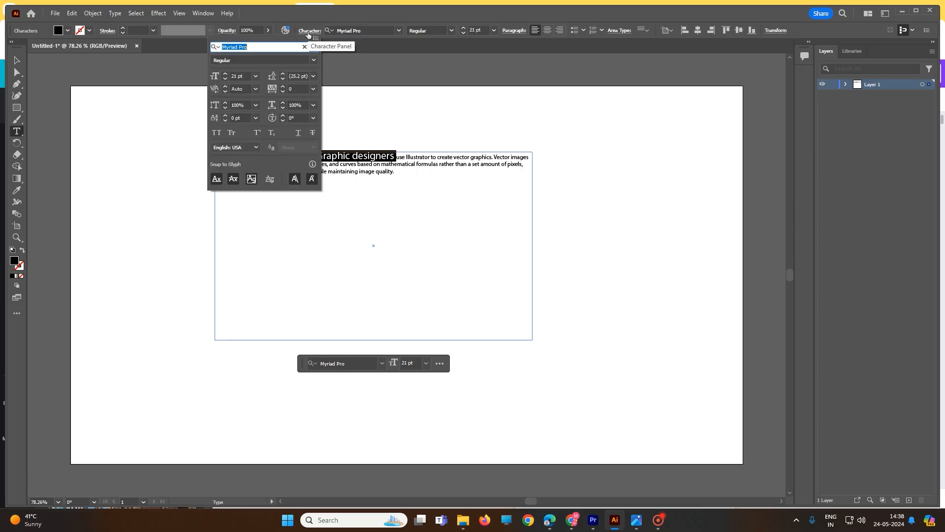
pyautogui.click(216, 133)
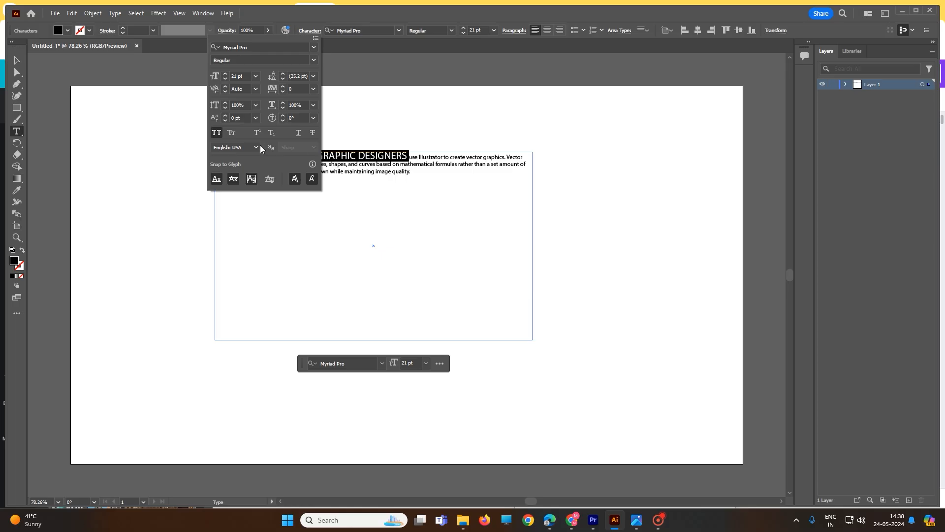
pyautogui.click(228, 132)
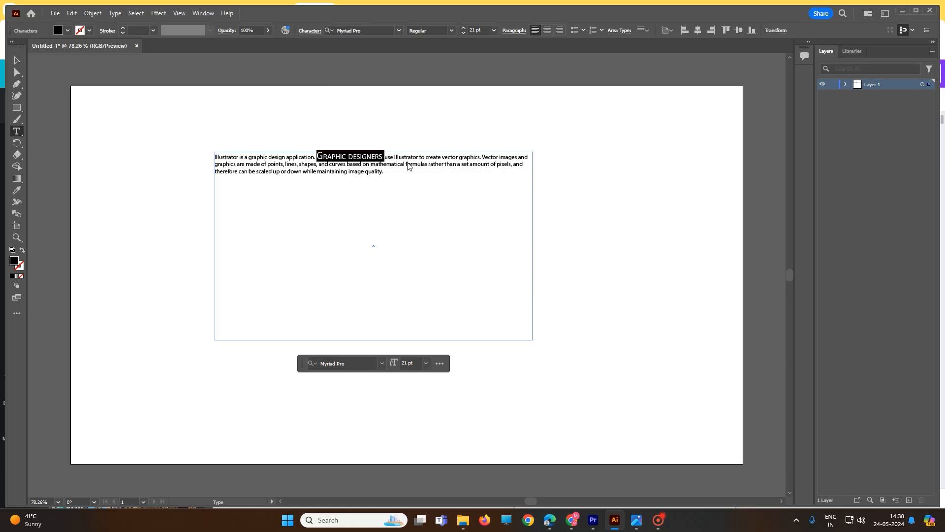
# - Examine the Superscript and Subscript options in the character settings for the words "Graphic designers"
pyautogui.click(325, 157)
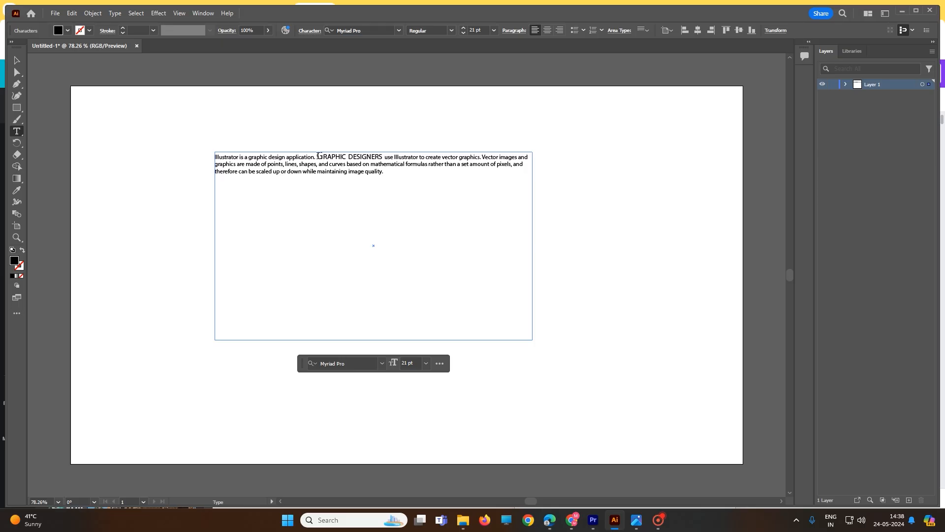
pyautogui.moveTo(316, 156); pyautogui.dragTo(383, 157)
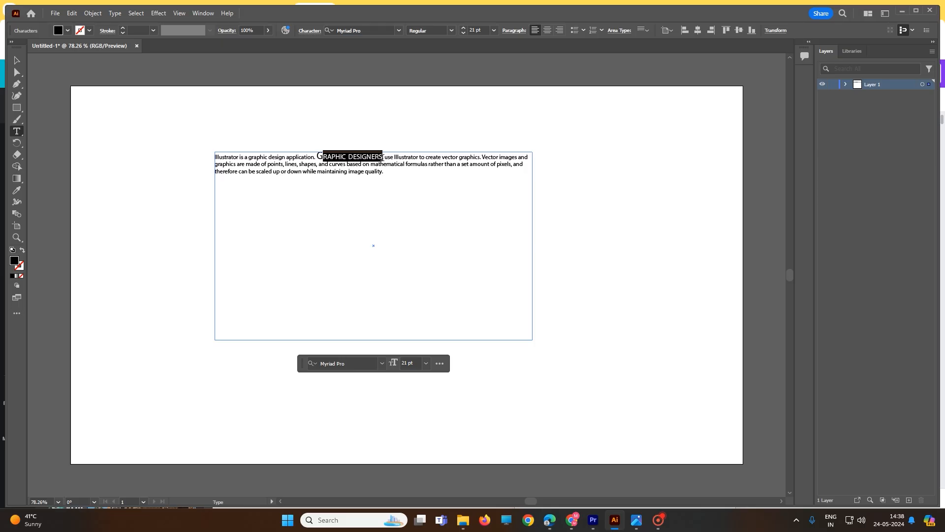
pyautogui.click(319, 156)
pyautogui.moveTo(320, 156); pyautogui.dragTo(384, 156)
pyautogui.click(313, 31)
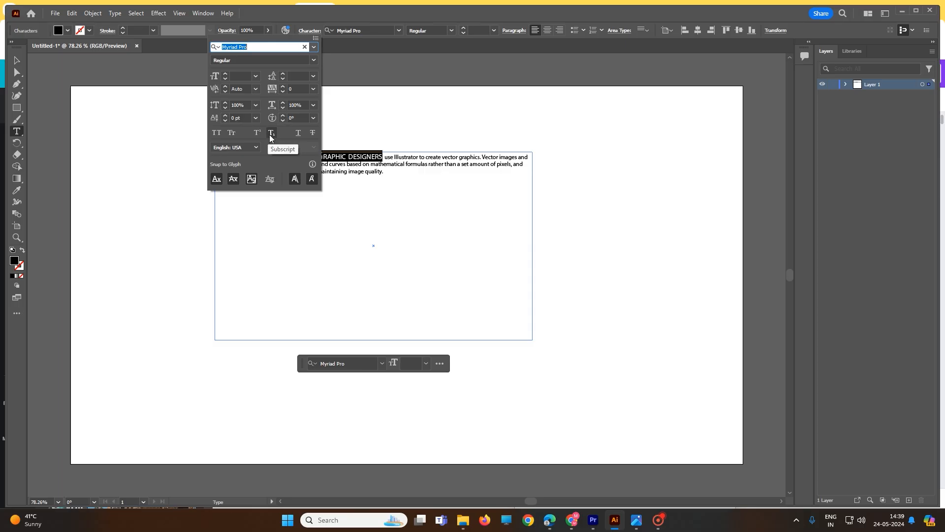
pyautogui.click(376, 197)
# - Add the equation "X2+Y2=2XY" on a separate line below the paragraph, leaving blank space between them
pyautogui.click(395, 170)
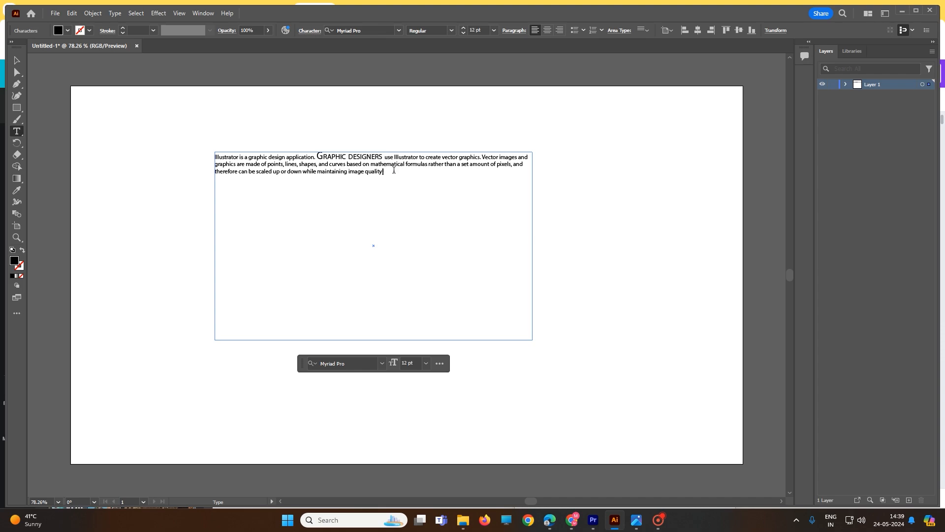
pyautogui.press('Return')
pyautogui.press('Return')
pyautogui.write('x2+Y')
pyautogui.write('2=2xy')
pyautogui.press('BackSpace')
pyautogui.write('XY')
# - Format the 2 after the X in the equation as superscript
pyautogui.moveTo(217, 192); pyautogui.dragTo(221, 193)
pyautogui.click(518, 29)
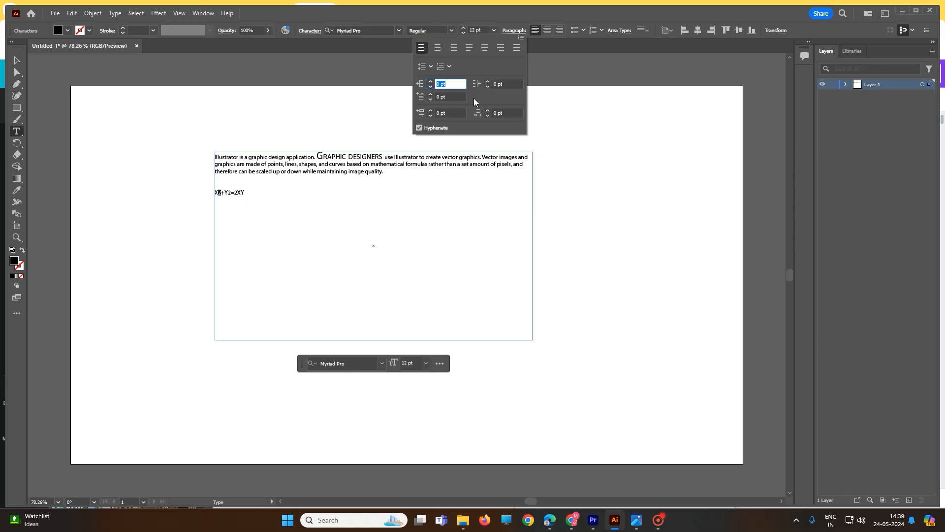
pyautogui.click(510, 31)
pyautogui.click(510, 31)
pyautogui.click(309, 31)
pyautogui.click(309, 31)
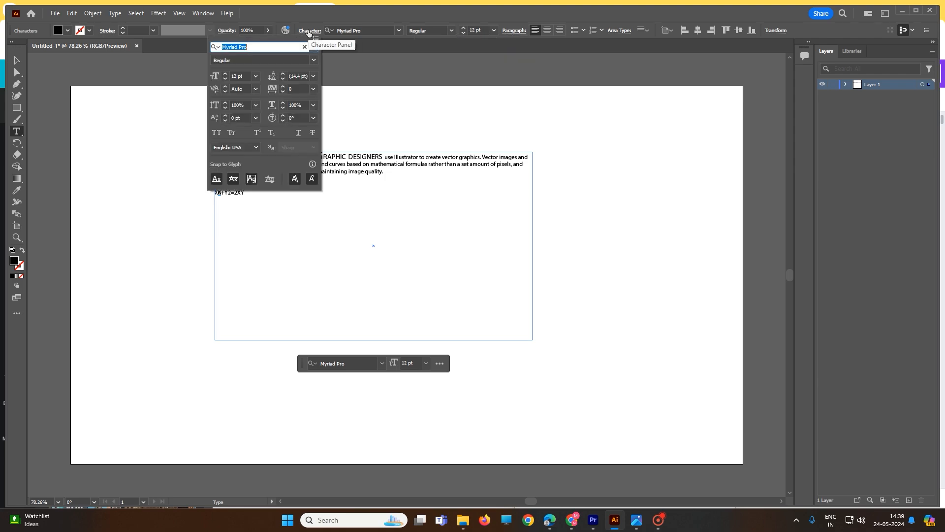
pyautogui.click(256, 134)
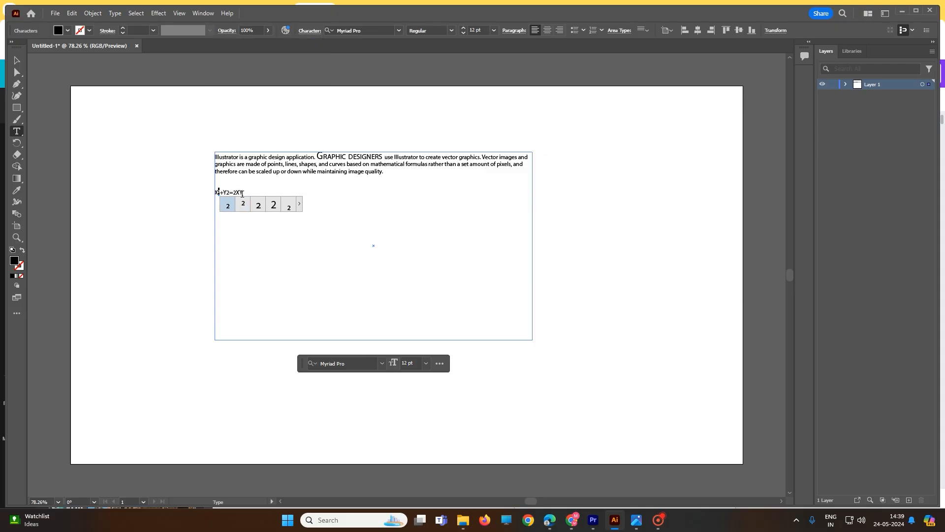
# - Format the 2 after the first Y in the equation as superscript
pyautogui.scroll(4, 201, 207)
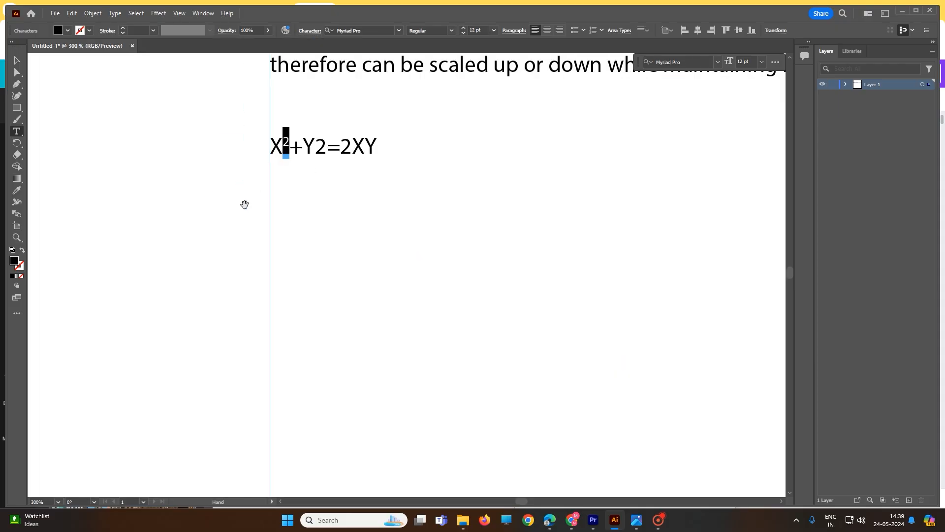
pyautogui.click(320, 157)
pyautogui.moveTo(270, 143); pyautogui.dragTo(327, 149)
pyautogui.click(317, 32)
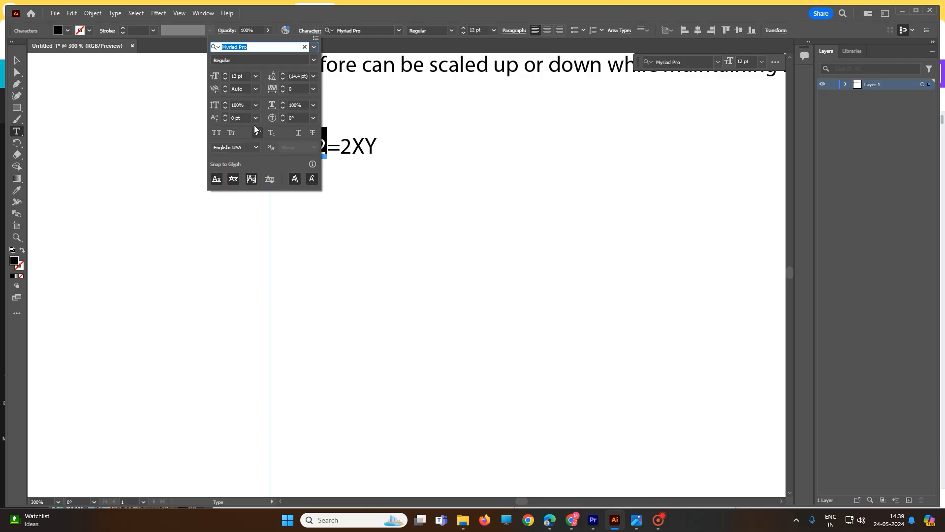
pyautogui.click(308, 32)
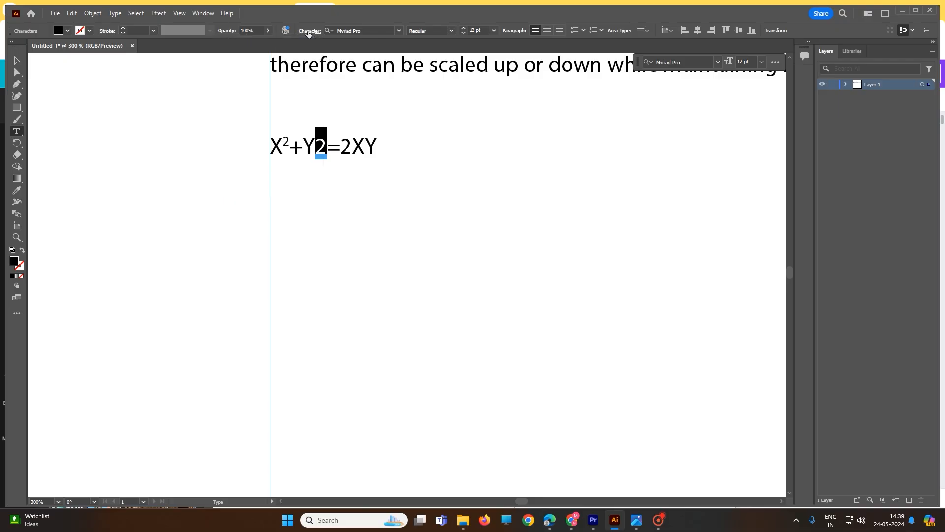
pyautogui.click(308, 31)
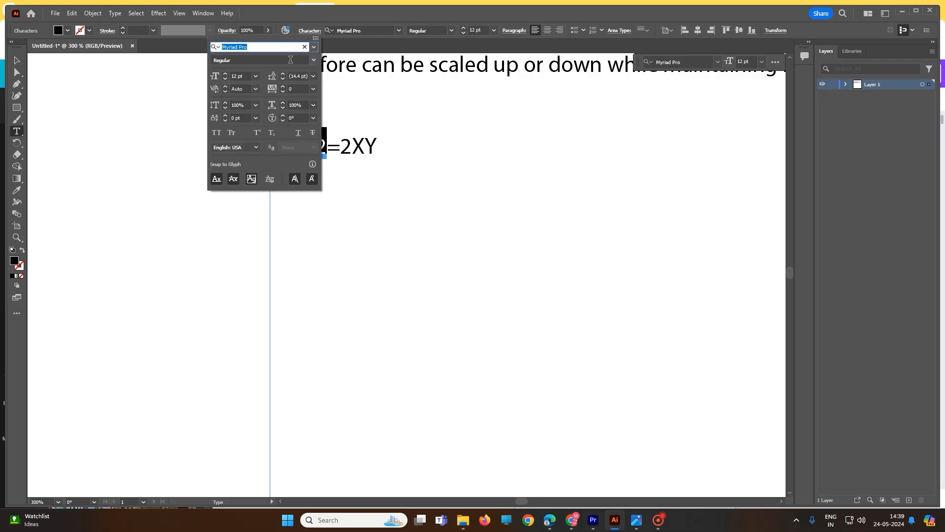
pyautogui.click(261, 134)
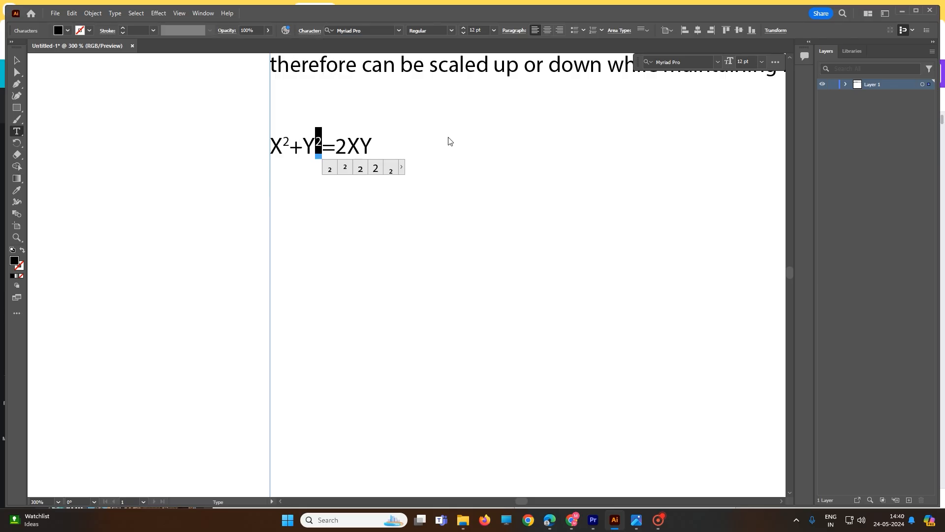
pyautogui.click(343, 146)
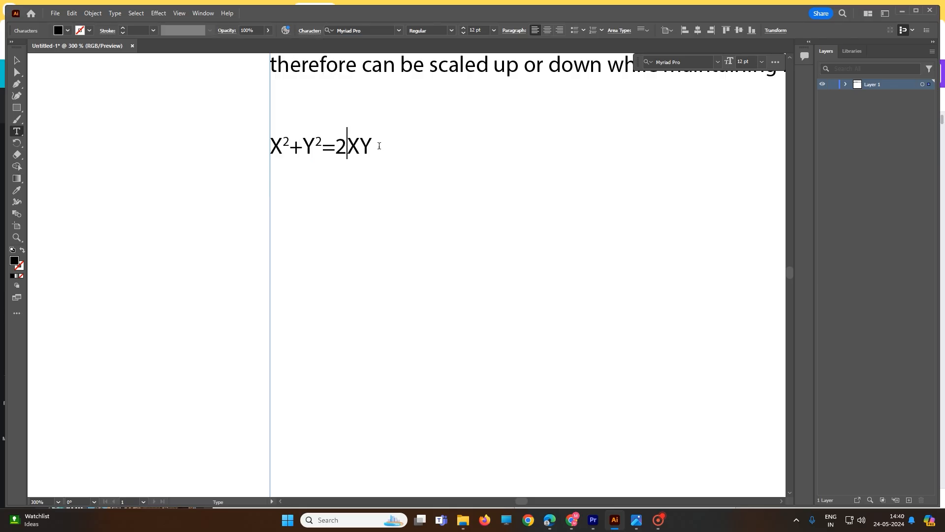
pyautogui.scroll(-1, 386, 154)
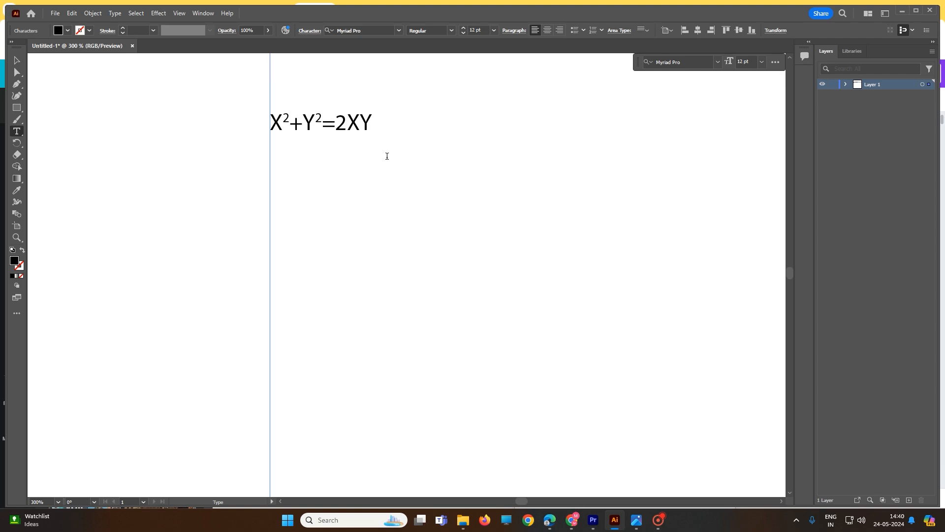
# - Set the font of the whole Illustrator paragraph above the equation to Verdana
pyautogui.scroll(3, 386, 154)
pyautogui.scroll(3, 389, 158)
pyautogui.scroll(-6, 393, 158)
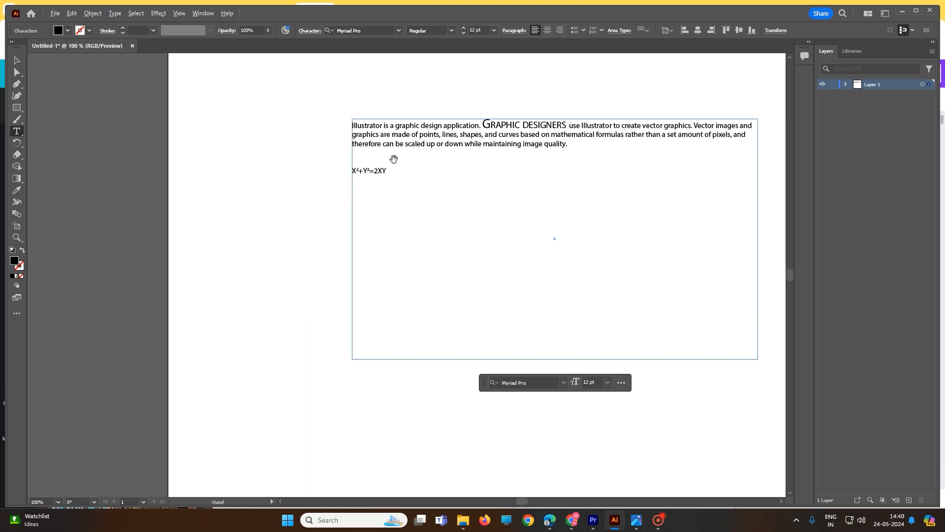
pyautogui.moveTo(570, 144); pyautogui.dragTo(344, 113)
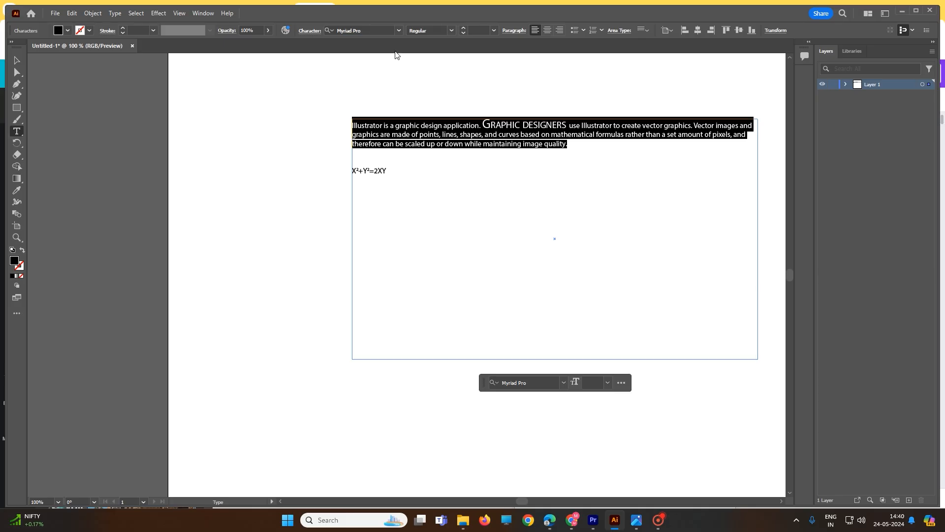
pyautogui.click(400, 31)
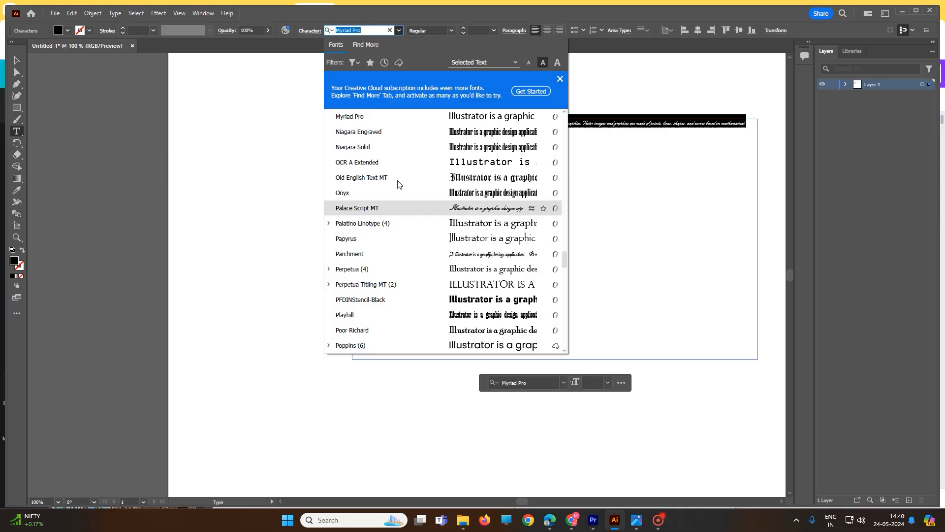
pyautogui.click(364, 31)
pyautogui.click(398, 30)
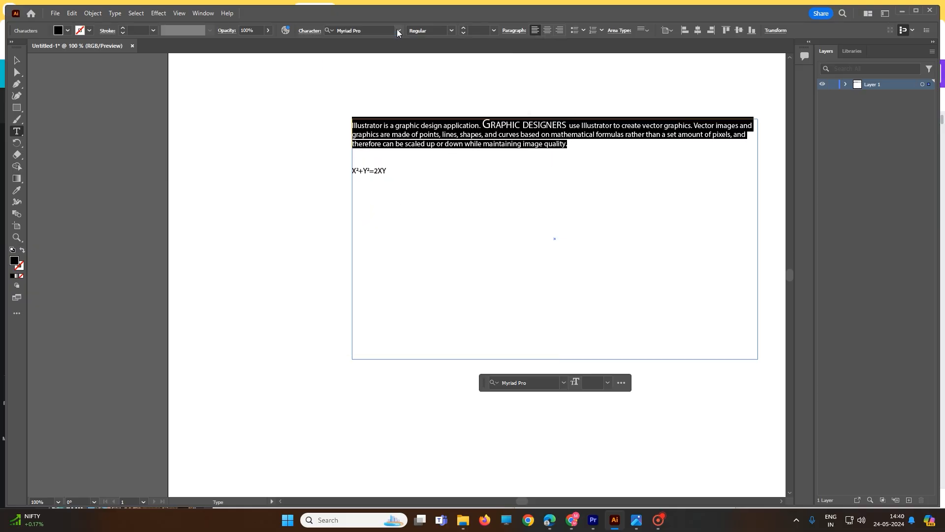
pyautogui.click(398, 30)
pyautogui.scroll(-15, 419, 226)
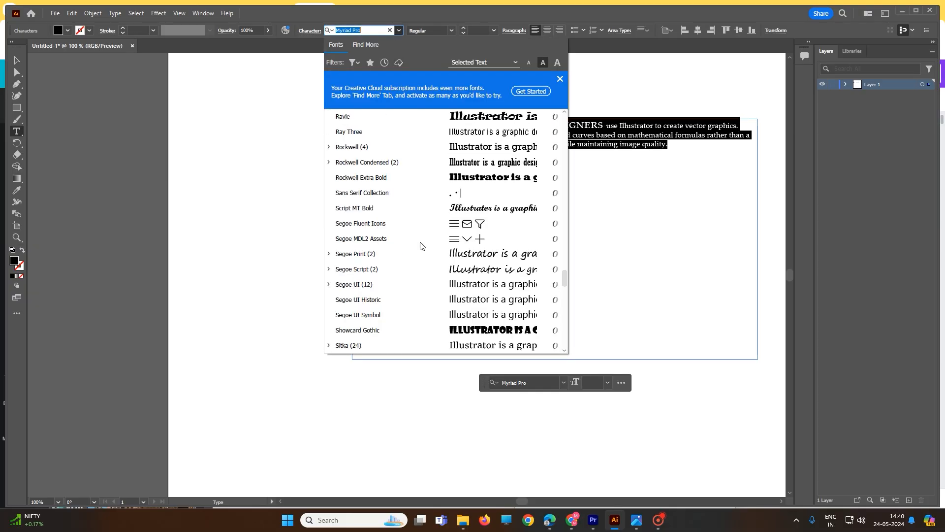
pyautogui.scroll(-1, 421, 246)
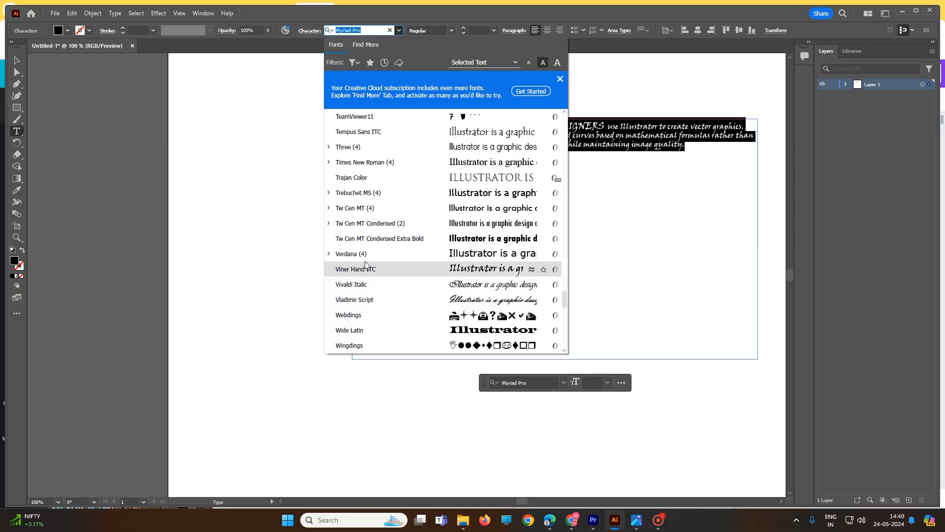
pyautogui.click(409, 253)
pyautogui.click(484, 164)
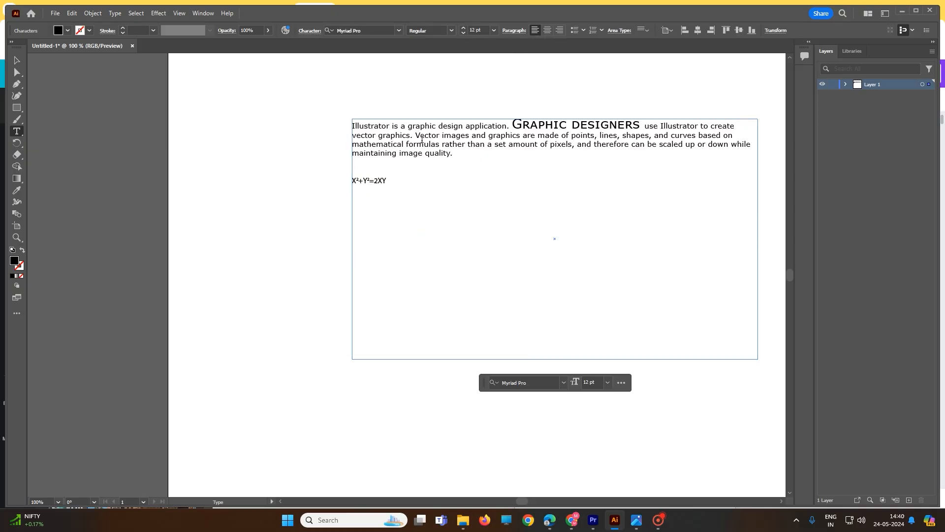
# - Set the passage from "Vector images" to "set amount of pixels" in the Bernard MT Condensed font
pyautogui.moveTo(416, 136); pyautogui.dragTo(573, 145)
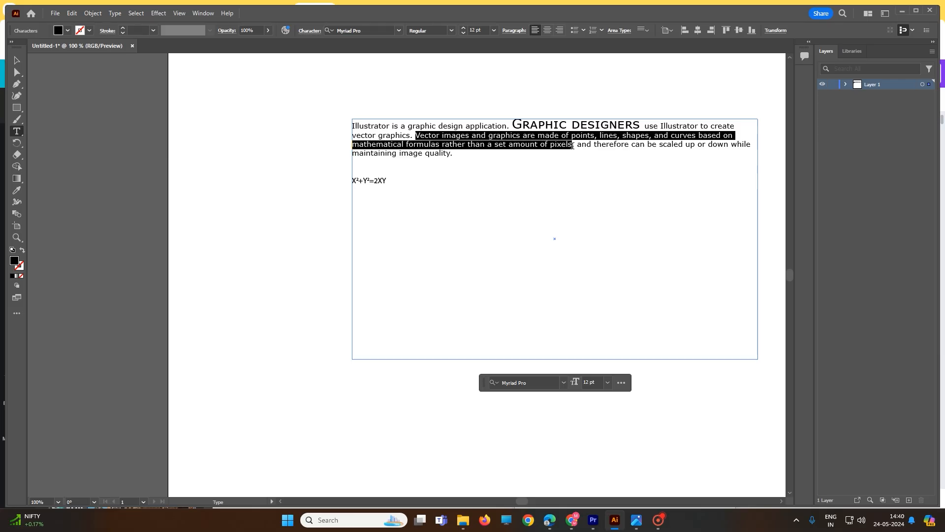
pyautogui.click(398, 30)
pyautogui.scroll(-3, 401, 226)
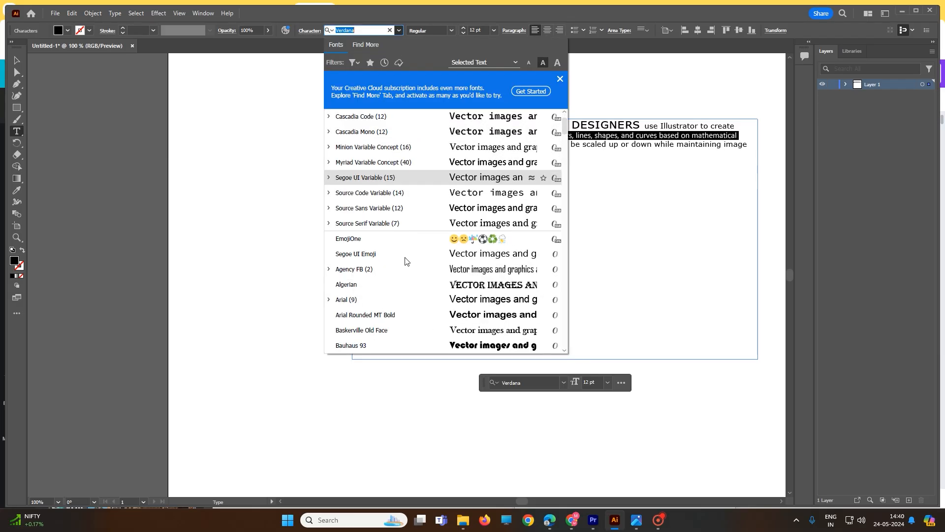
pyautogui.click(373, 317)
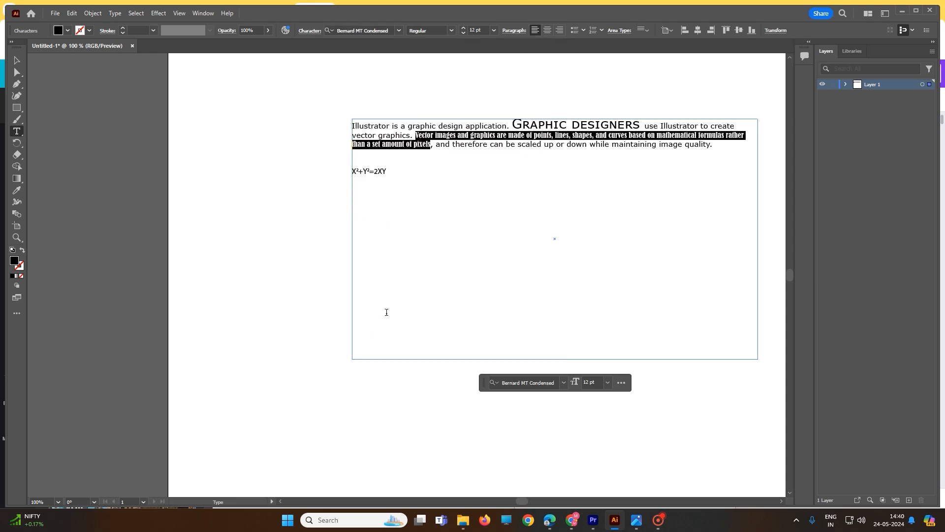
pyautogui.click(455, 147)
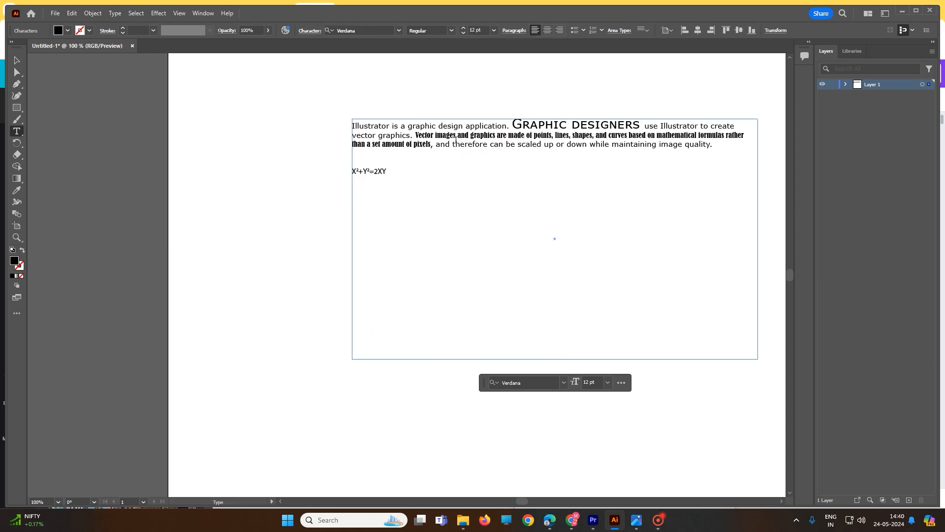
# - Fill the Bernard MT Condensed passage about vector images with magenta
pyautogui.moveTo(416, 135); pyautogui.dragTo(433, 145)
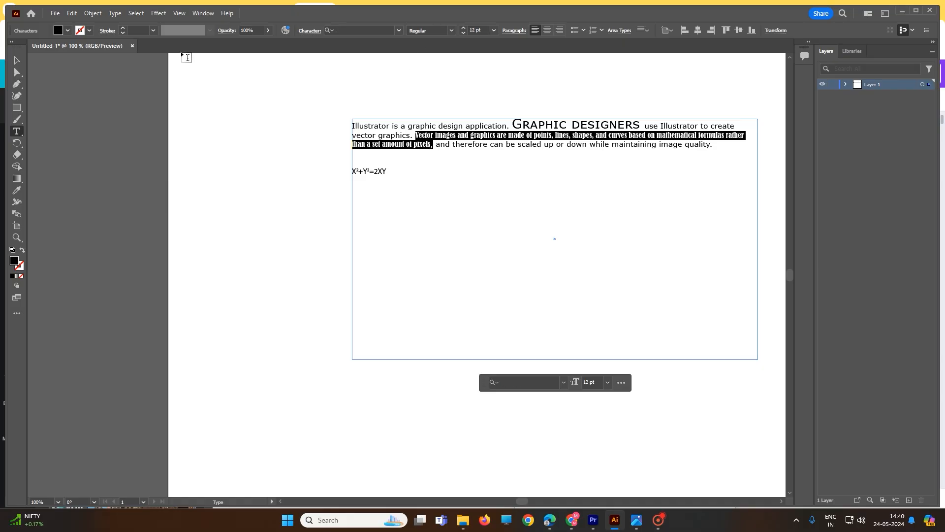
pyautogui.click(60, 32)
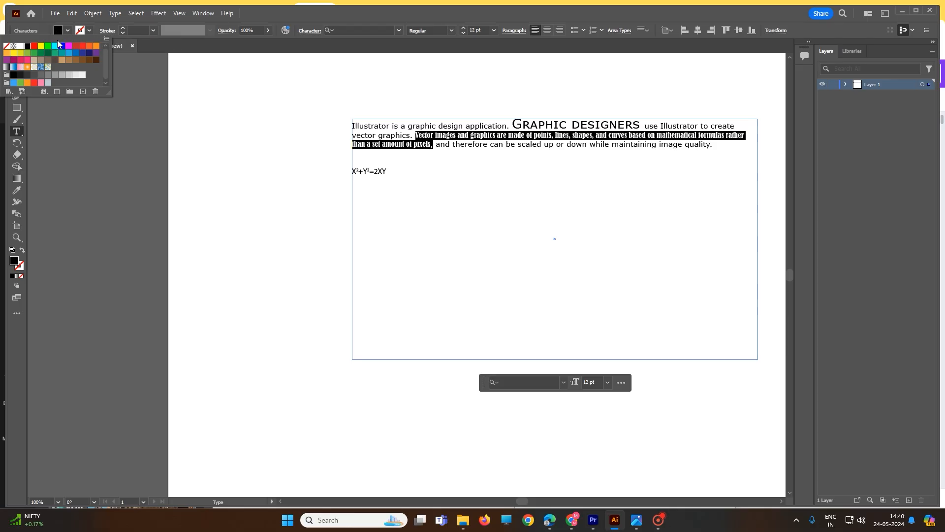
pyautogui.click(69, 47)
pyautogui.click(444, 149)
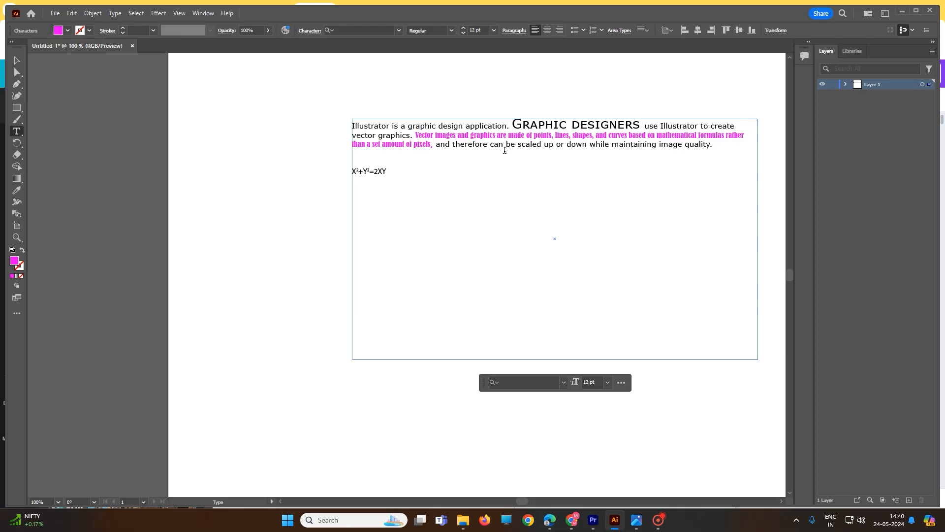
pyautogui.moveTo(415, 135); pyautogui.dragTo(439, 147)
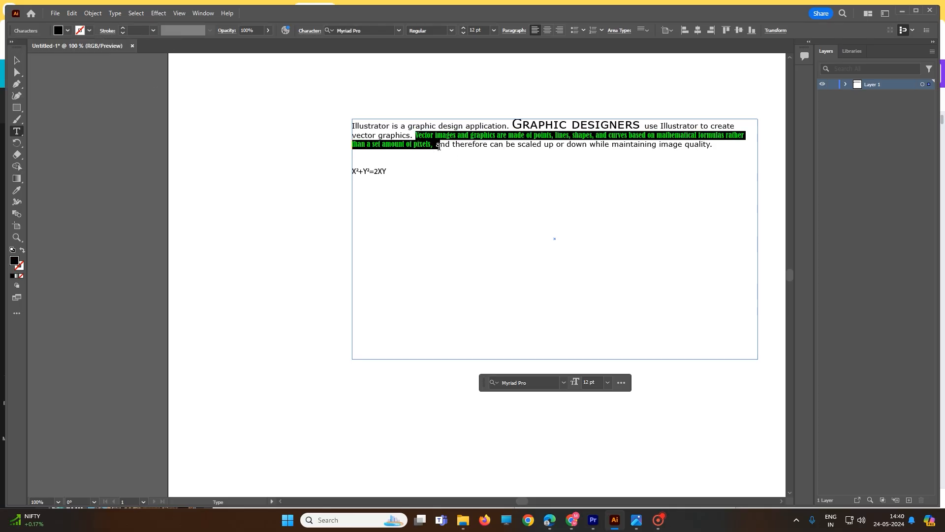
pyautogui.click(439, 147)
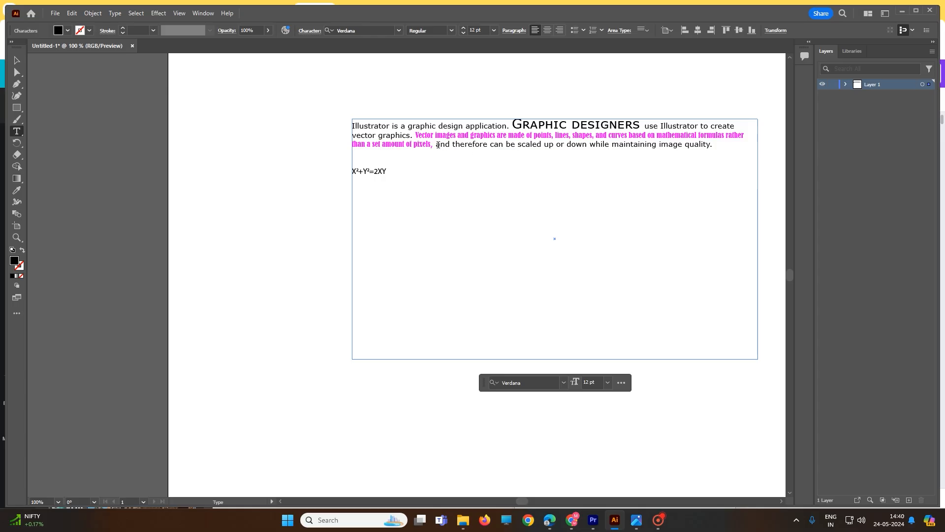
# - Try out text frame widths of 654 px and 648 px in the Area Type Options, discarding the changes
pyautogui.moveTo(437, 145); pyautogui.dragTo(715, 146)
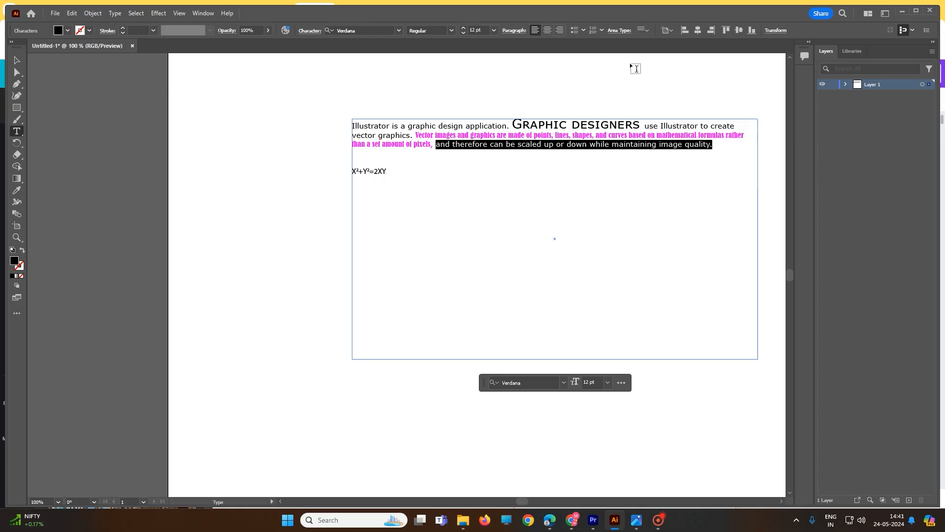
pyautogui.click(619, 30)
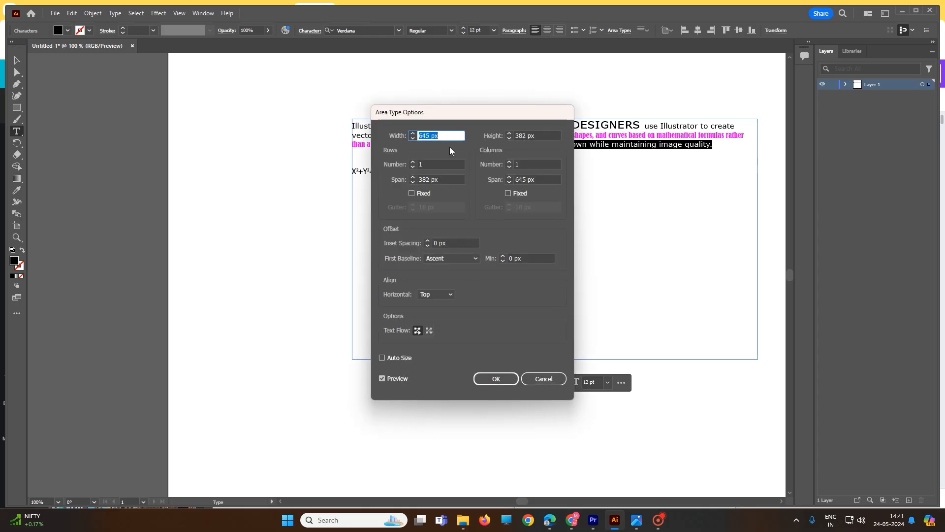
pyautogui.click(413, 134)
pyautogui.click(413, 134)
pyautogui.click(413, 134)
pyautogui.click(413, 134)
pyautogui.doubleClick(413, 134)
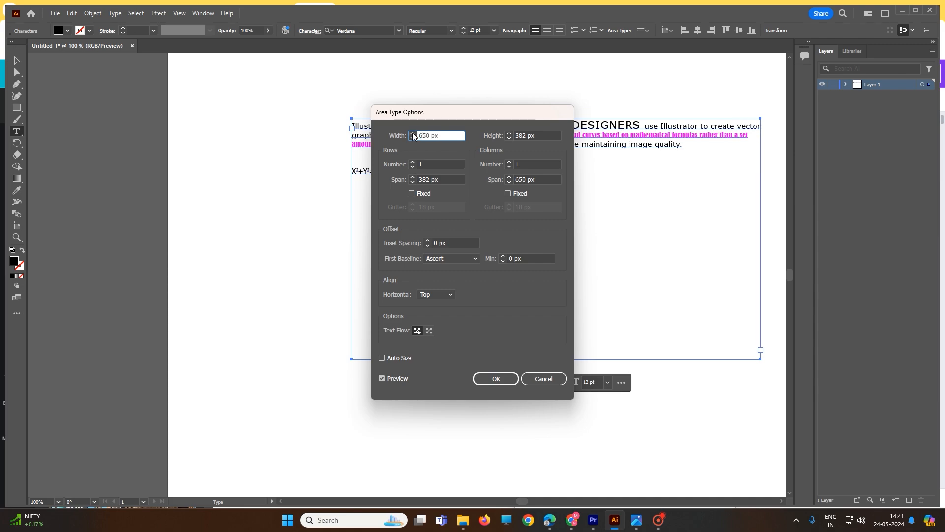
pyautogui.click(413, 134)
pyautogui.click(413, 134)
pyautogui.click(413, 134)
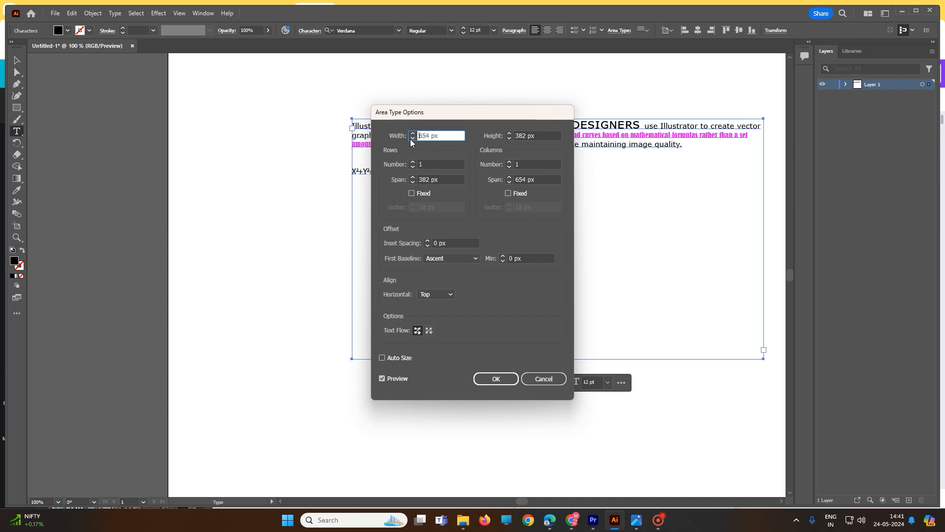
pyautogui.click(411, 139)
pyautogui.click(411, 139)
pyautogui.click(411, 140)
pyautogui.click(411, 139)
pyautogui.click(411, 140)
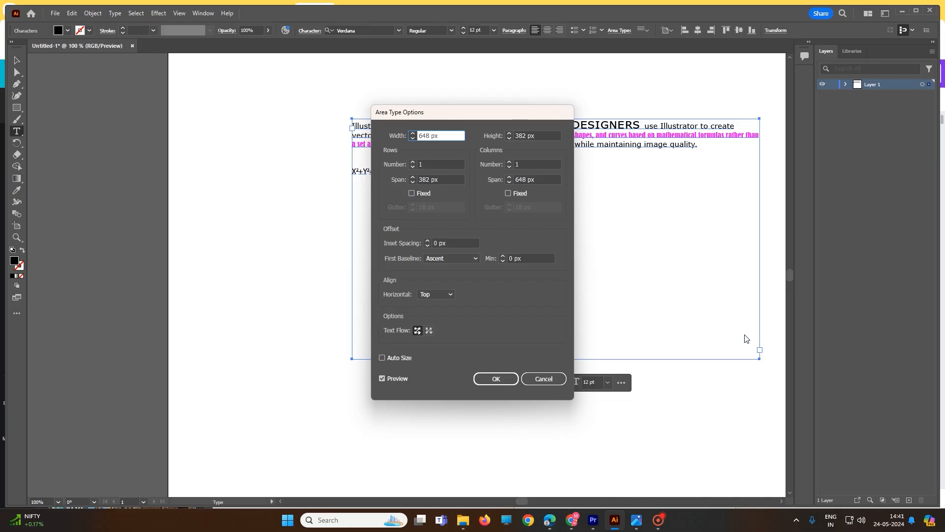
pyautogui.click(551, 380)
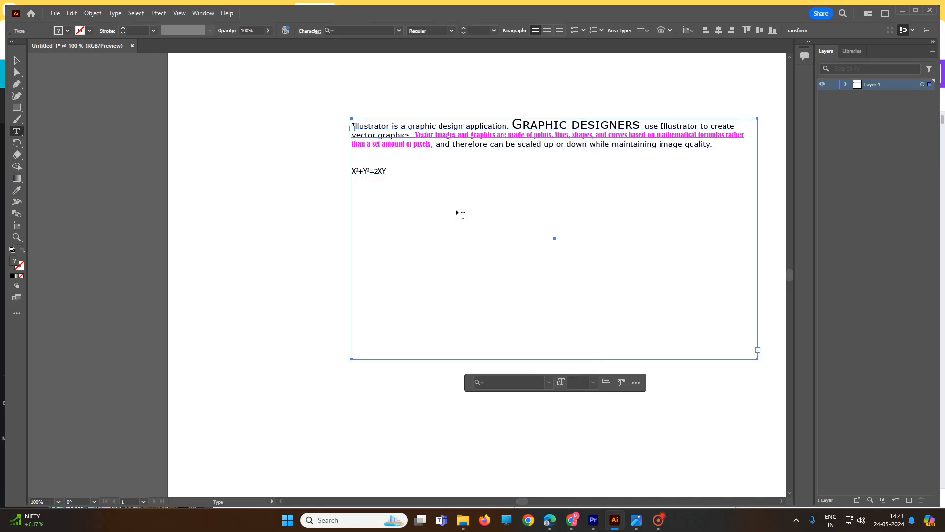
# - Resize the text frame with the Selection tool to about 368 by 251 px near the artboard's upper-left corner
pyautogui.click(16, 61)
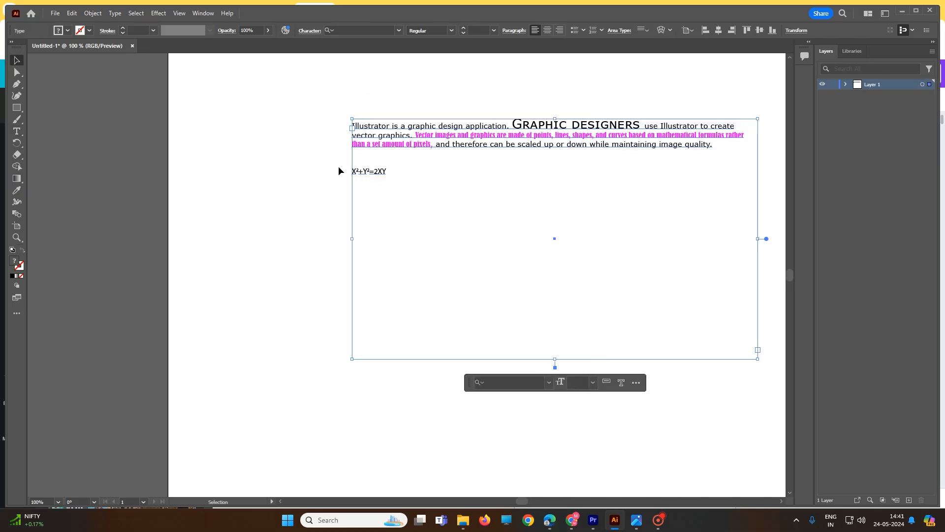
pyautogui.moveTo(352, 119); pyautogui.dragTo(213, 96)
pyautogui.moveTo(758, 359); pyautogui.dragTo(454, 240)
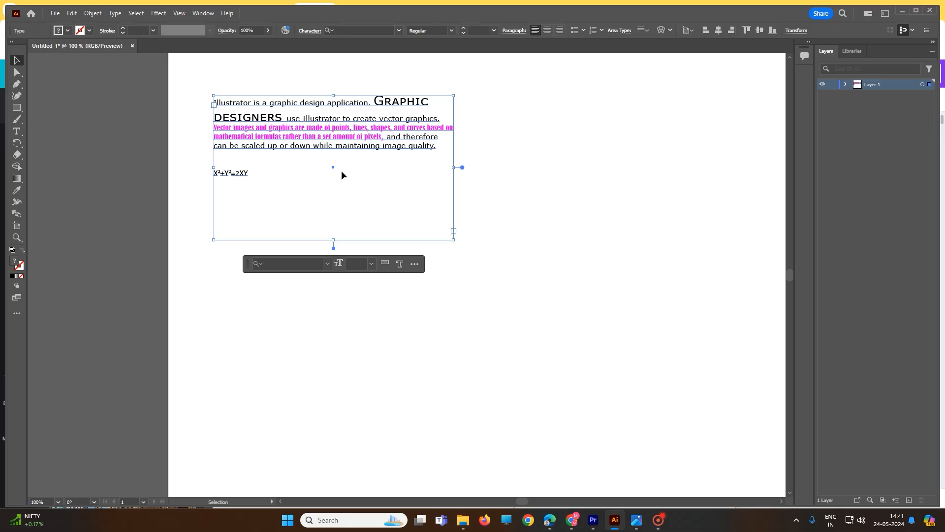
pyautogui.click(462, 169)
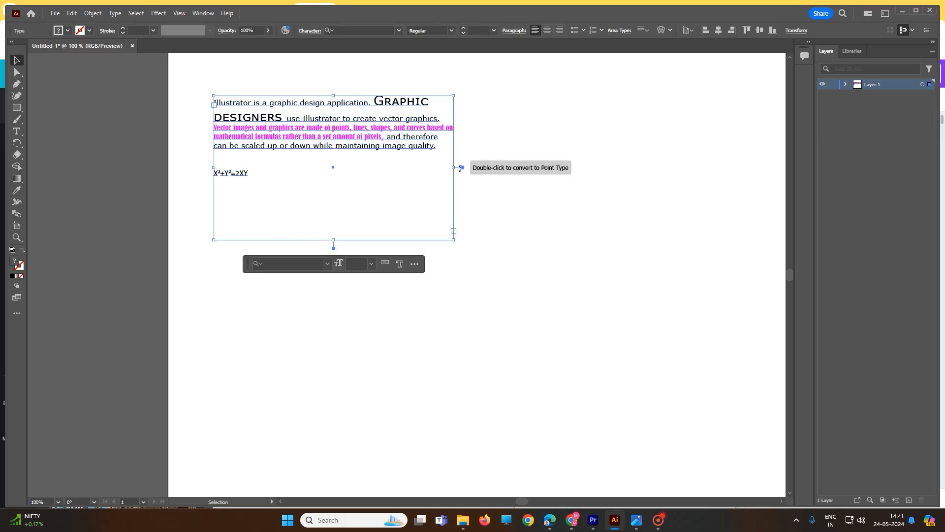
pyautogui.click(462, 172)
pyautogui.rightClick(462, 169)
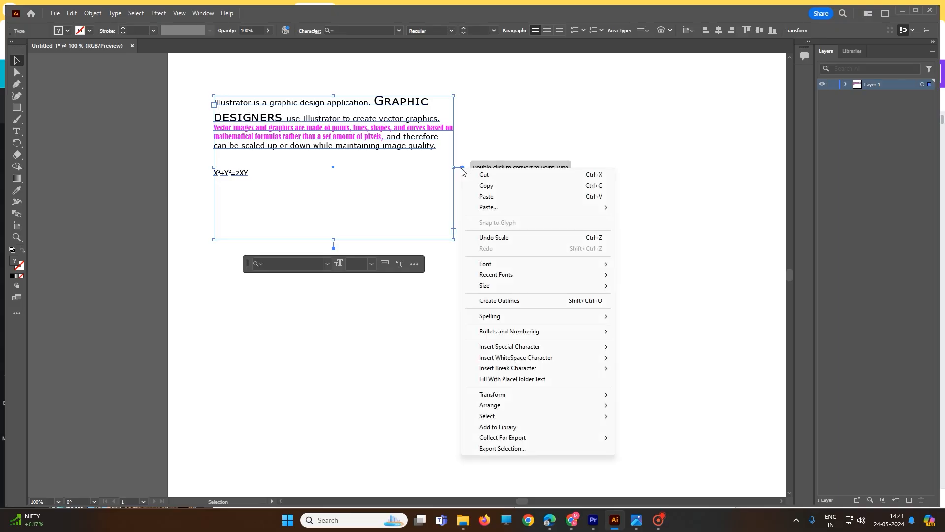
pyautogui.click(457, 169)
pyautogui.moveTo(454, 168); pyautogui.dragTo(460, 177)
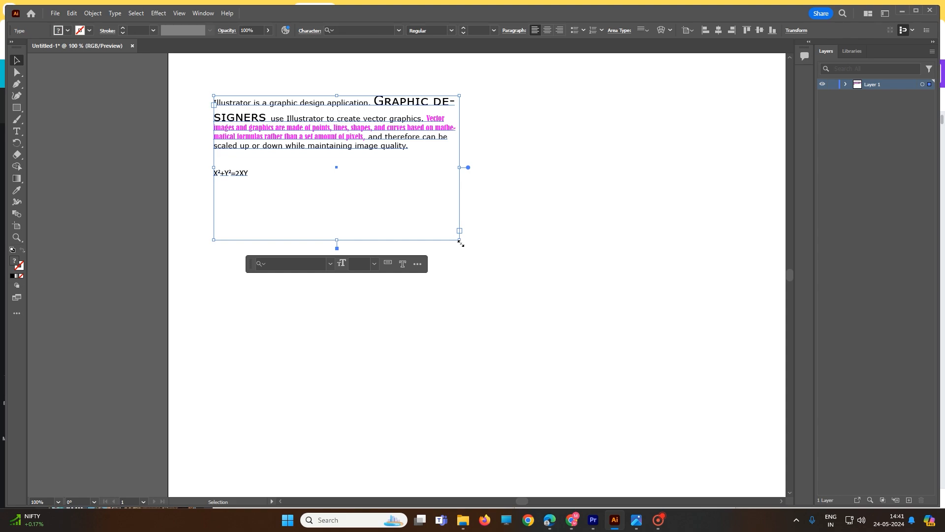
pyautogui.moveTo(457, 236); pyautogui.dragTo(445, 253)
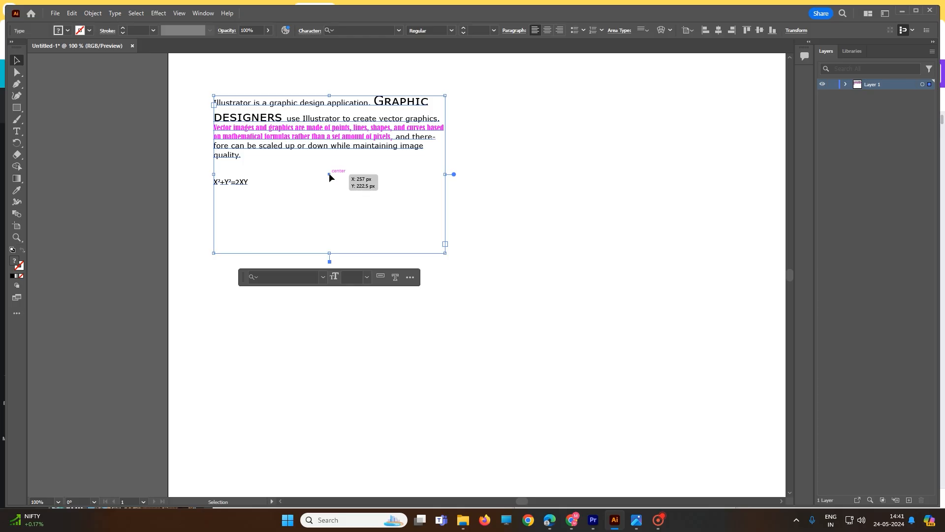
pyautogui.doubleClick(454, 174)
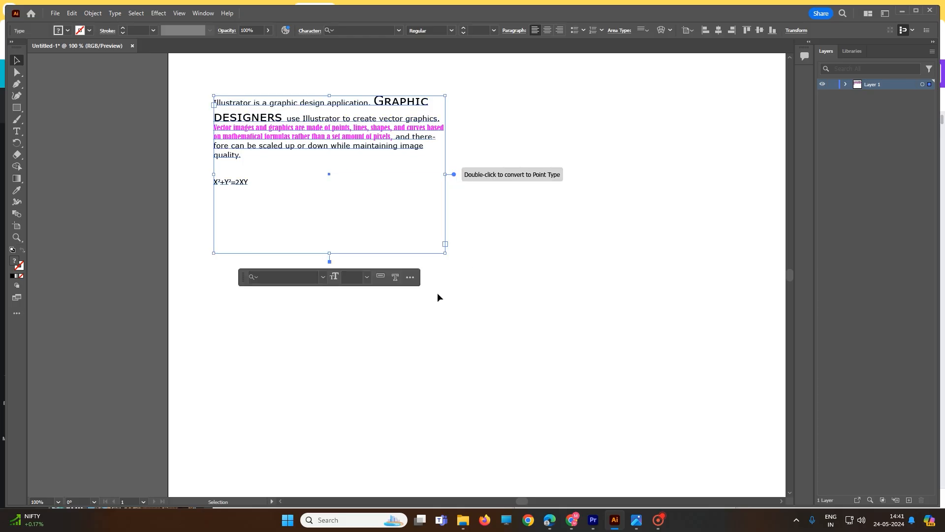
# - Show the text frame's properties, examine its character, paragraph, area type and align settings, and view the Color Guide
pyautogui.click(408, 278)
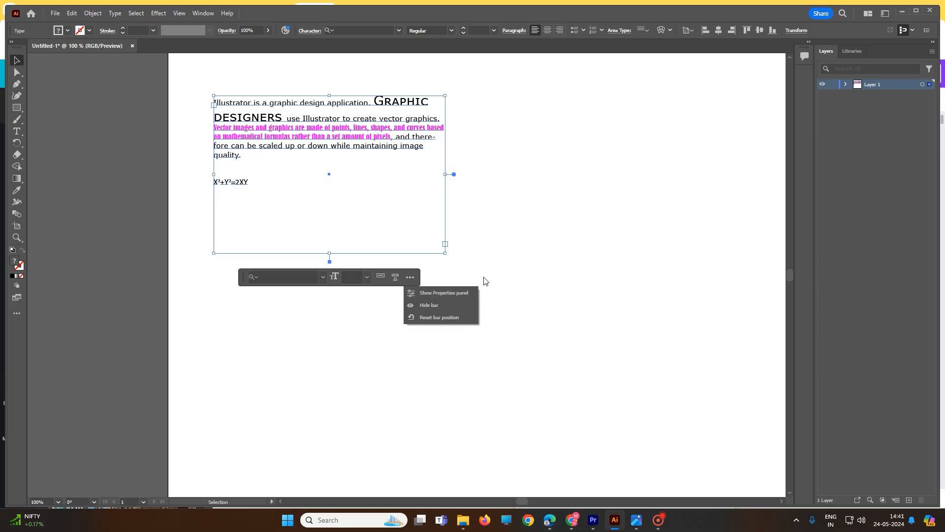
pyautogui.click(454, 291)
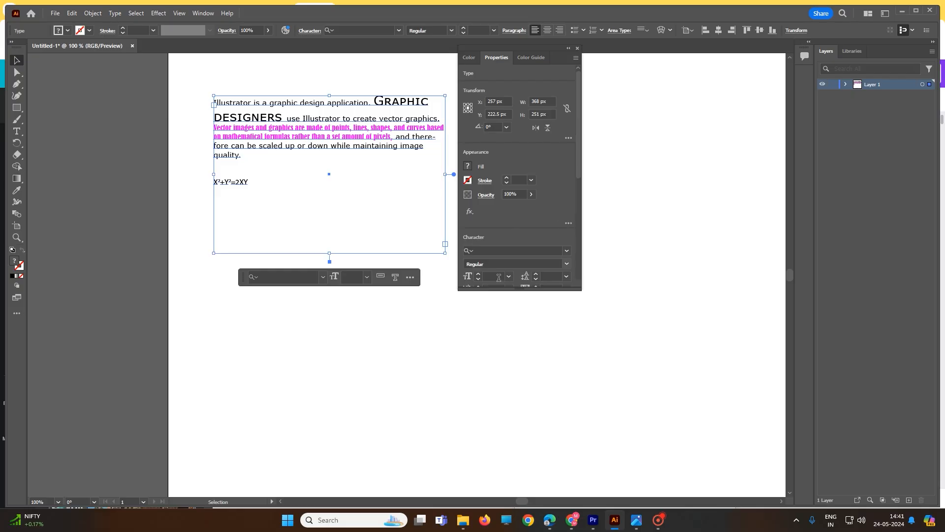
pyautogui.scroll(-6, 525, 212)
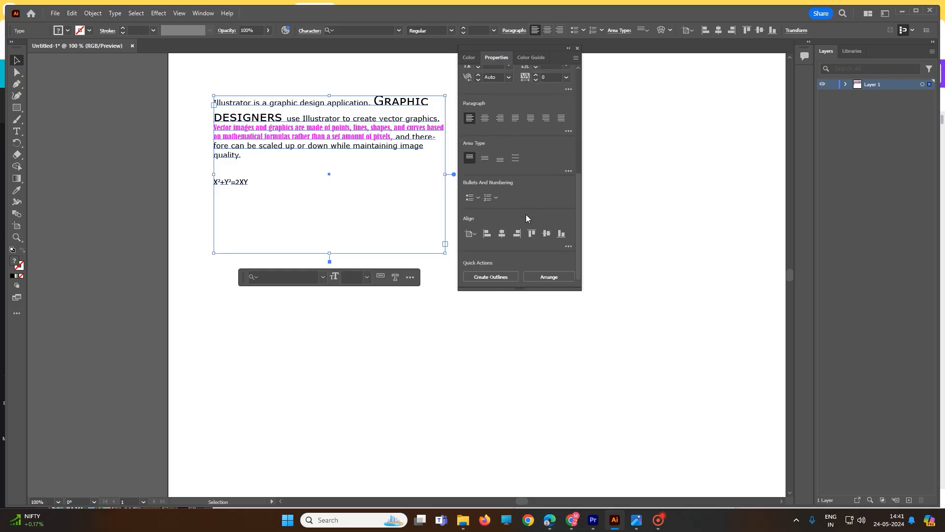
pyautogui.scroll(6, 527, 216)
pyautogui.scroll(-6, 531, 221)
pyautogui.click(536, 60)
pyautogui.click(508, 212)
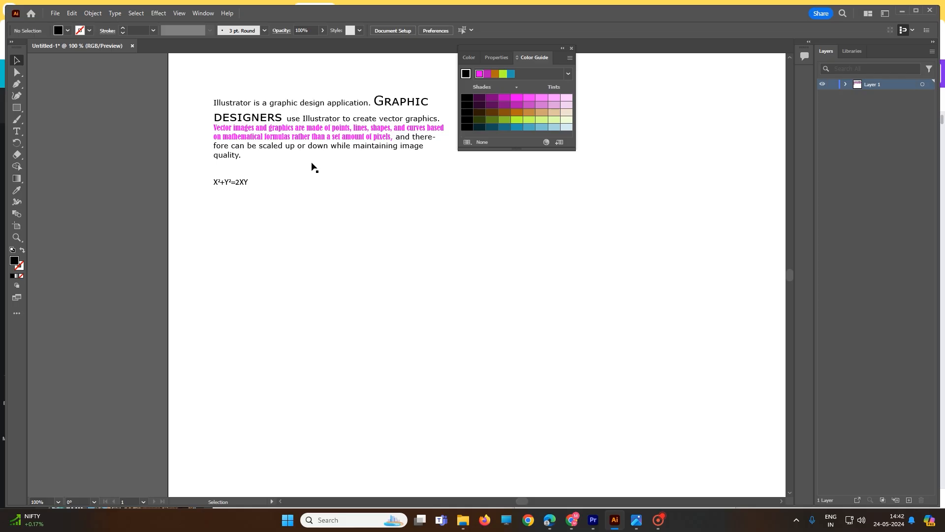
# - Select the opening paragraph of the text frame and view the available Type tool variants
pyautogui.click(302, 178)
pyautogui.tripleClick(301, 147)
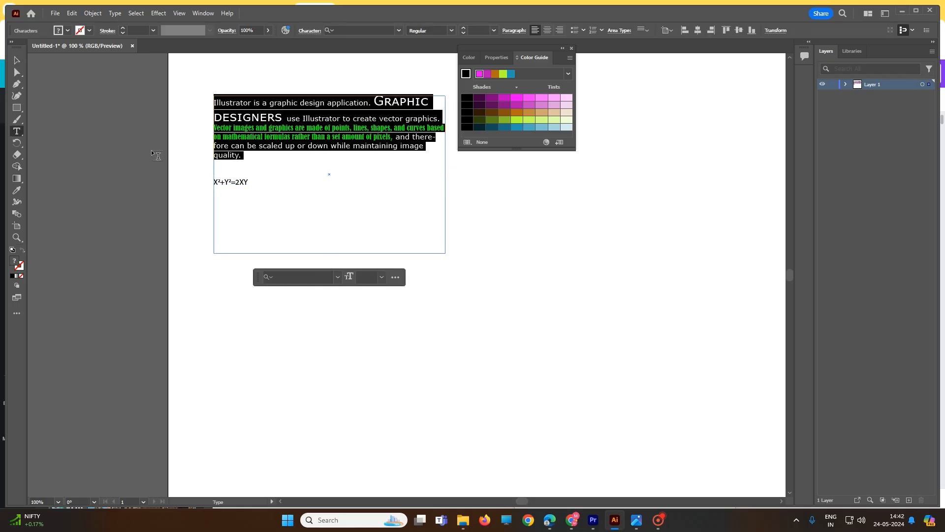
pyautogui.click(17, 131)
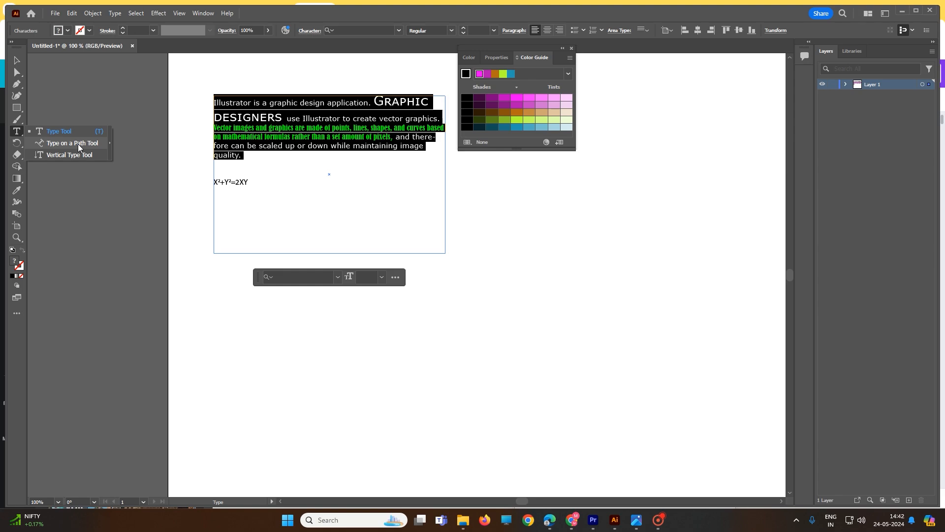
pyautogui.click(16, 60)
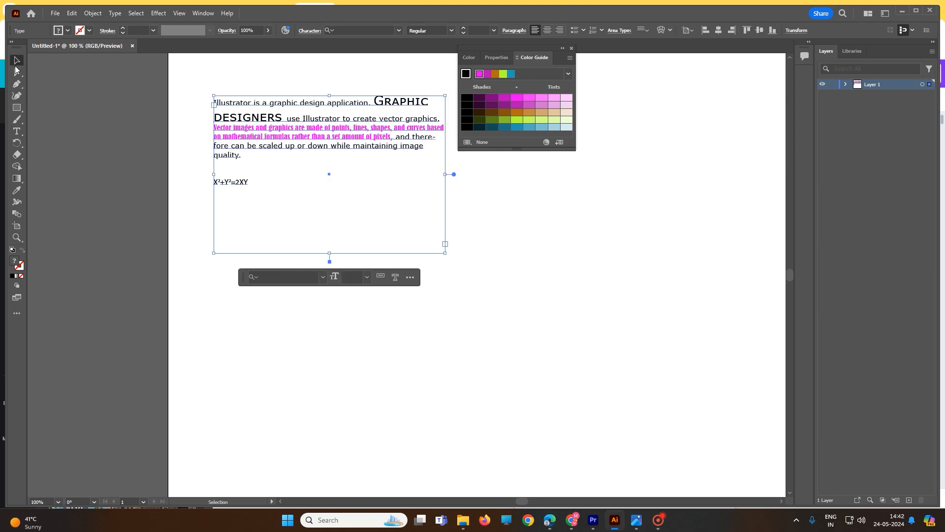
# - Draw an ellipse about 235 by 188 px on the empty artboard area below and beside the text frame
pyautogui.click(17, 108)
pyautogui.click(52, 122)
pyautogui.moveTo(511, 227); pyautogui.dragTo(658, 345)
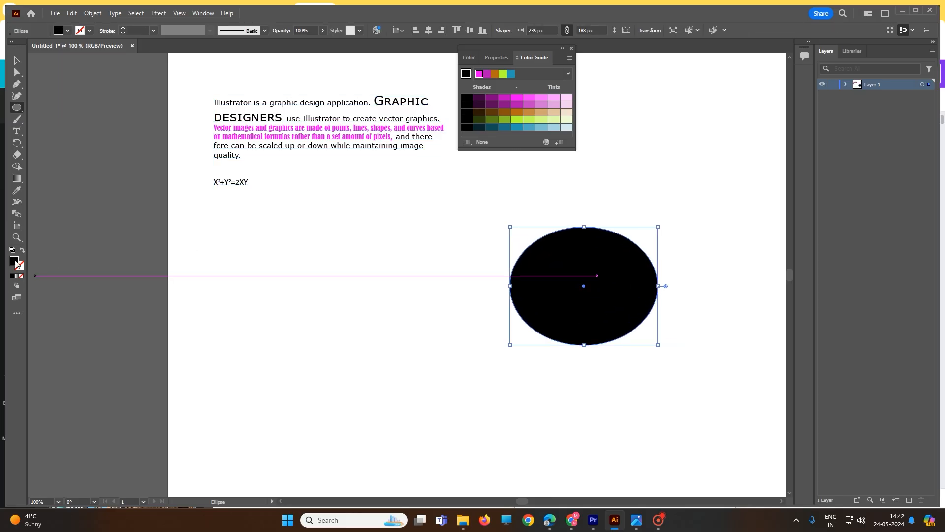
# - Fill the ellipse with white using the Color Picker and deselect it
pyautogui.doubleClick(15, 263)
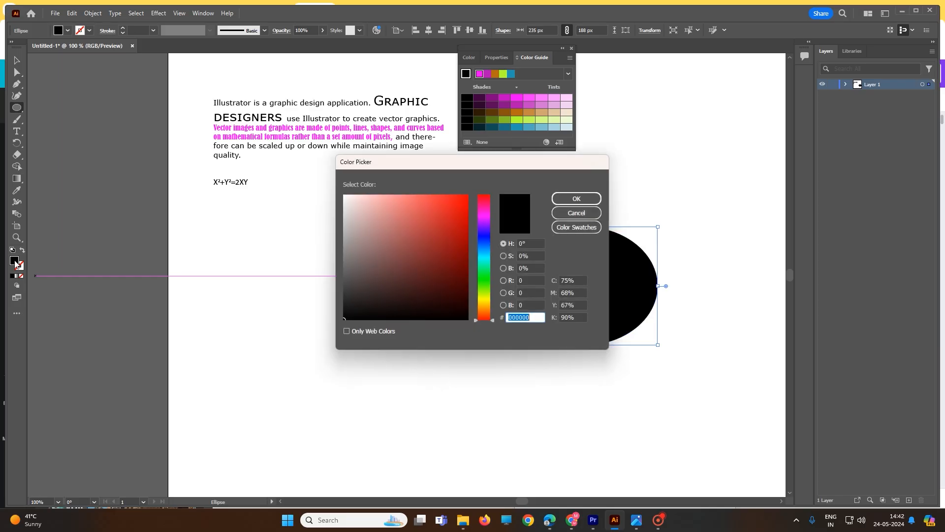
pyautogui.moveTo(345, 318); pyautogui.dragTo(342, 176)
pyautogui.click(576, 198)
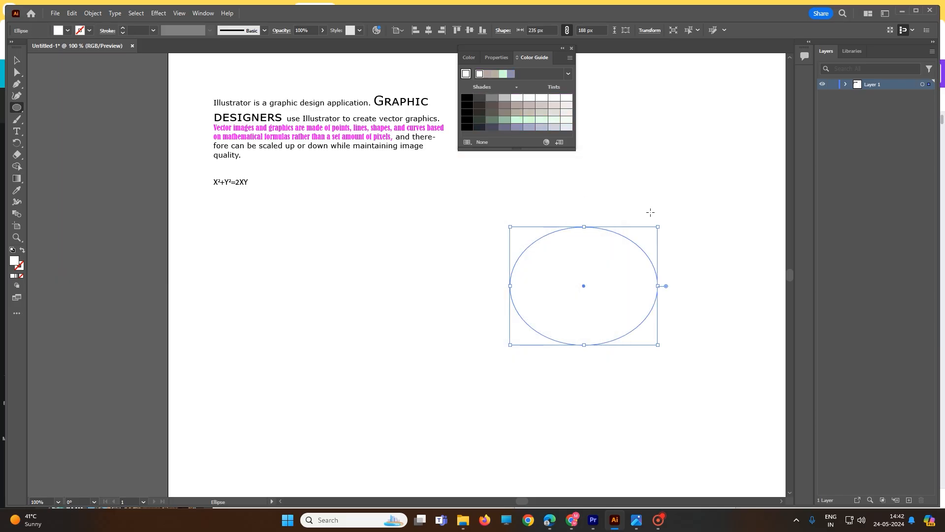
pyautogui.click(651, 259)
pyautogui.click(512, 275)
pyautogui.click(16, 60)
pyautogui.click(433, 269)
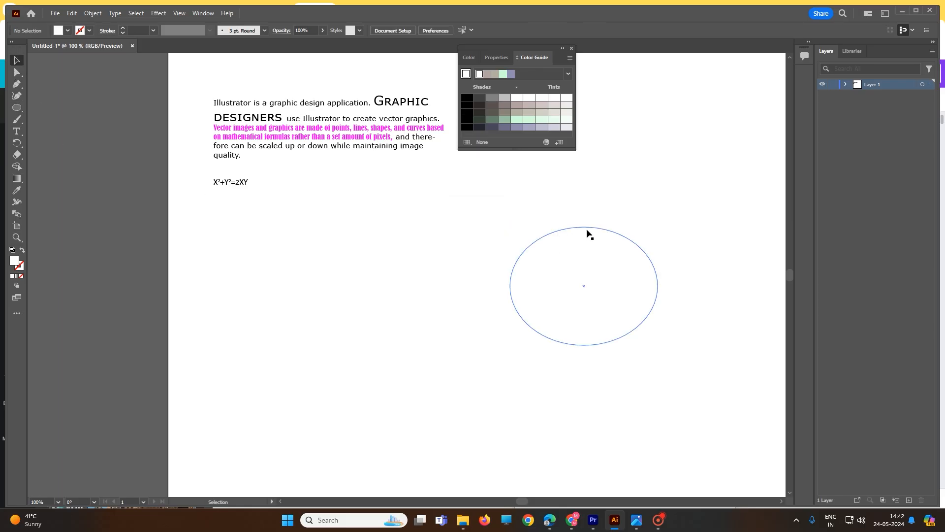
# - Add path text reading "GDSGDSAG LIKE KDMFSDFSSDFSDAFKADDFFSDF" along the ellipse, starting near its topmost point, with the Type on a Path tool
pyautogui.click(584, 229)
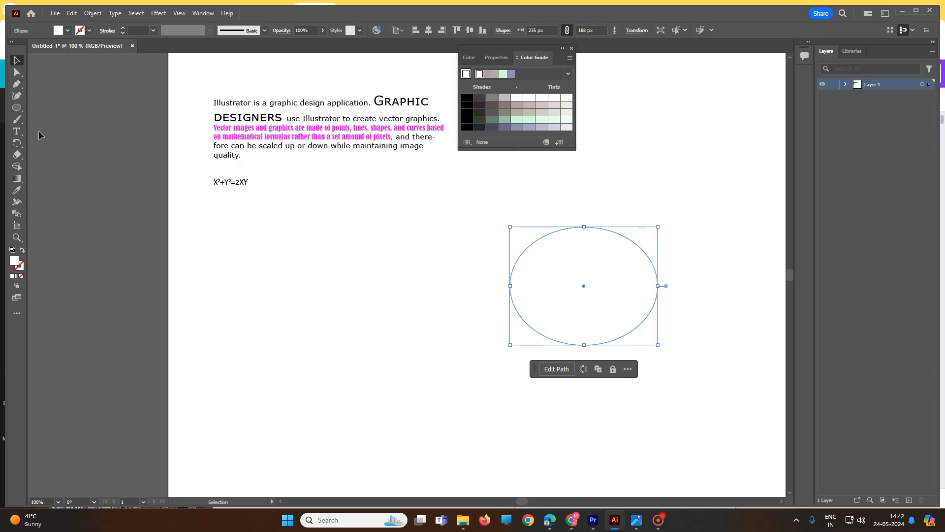
pyautogui.click(18, 131)
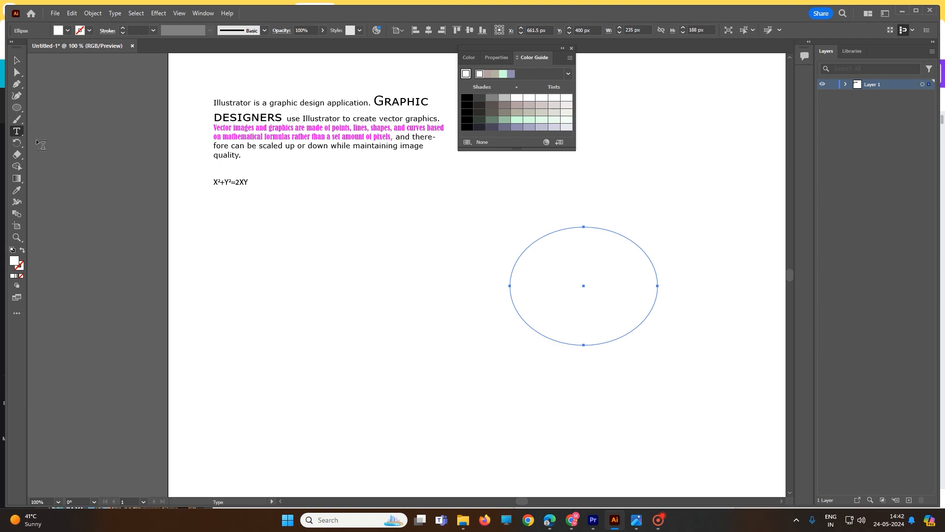
pyautogui.click(18, 131)
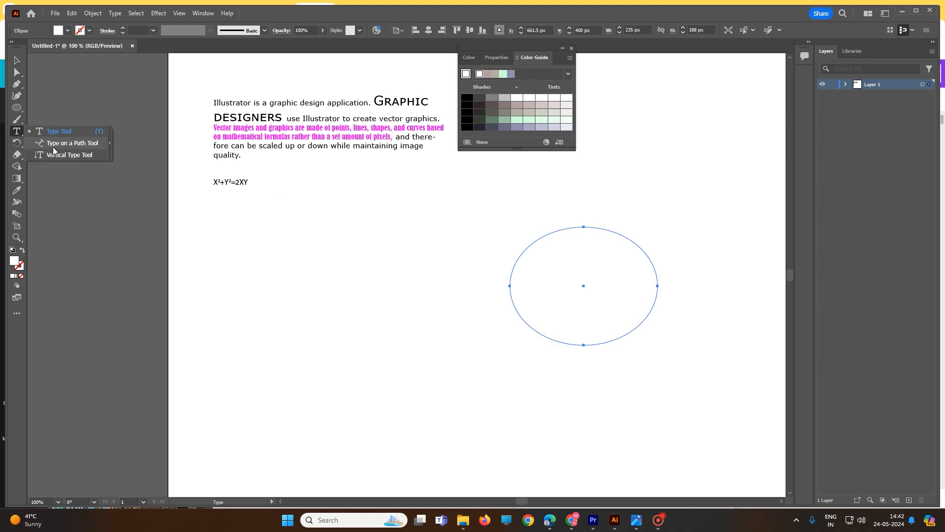
pyautogui.click(67, 145)
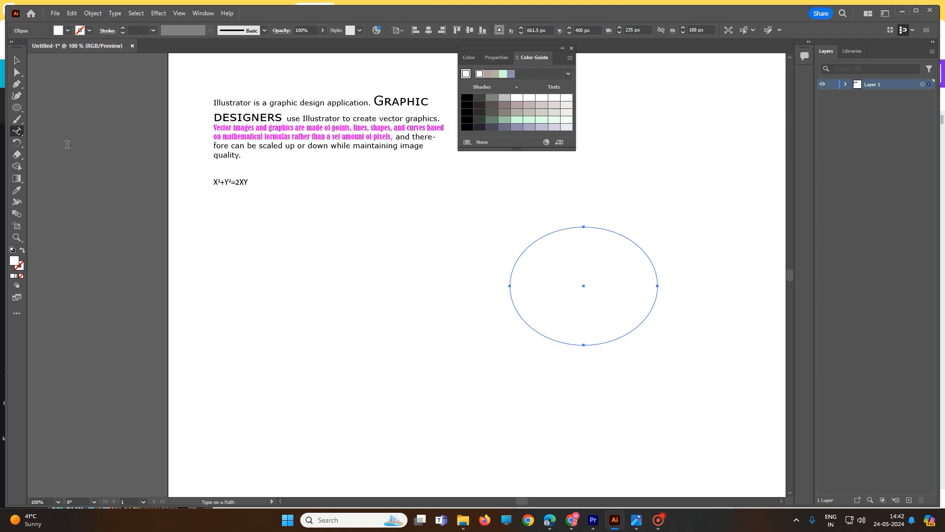
pyautogui.click(575, 226)
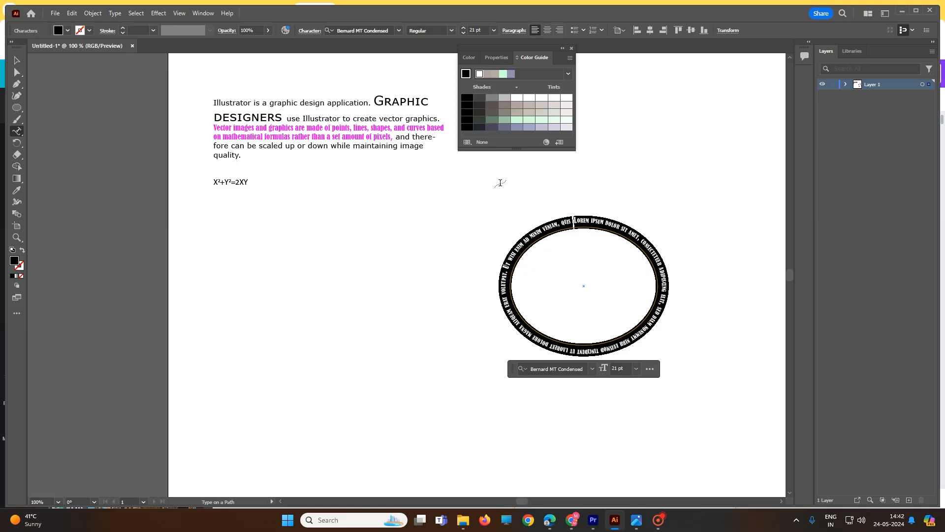
pyautogui.write('GDSGDSAG')
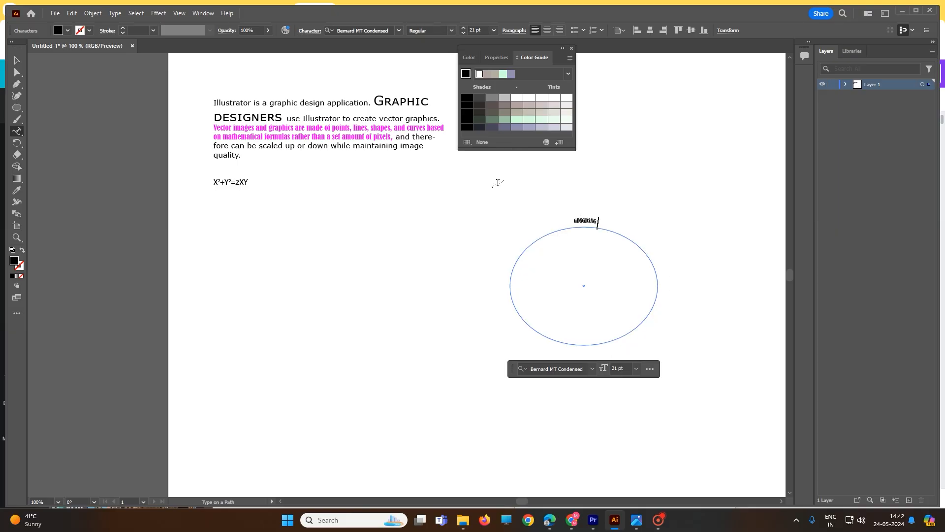
pyautogui.write(' LIKE KDMFSDFSSDFSDAFKADDFSDF')
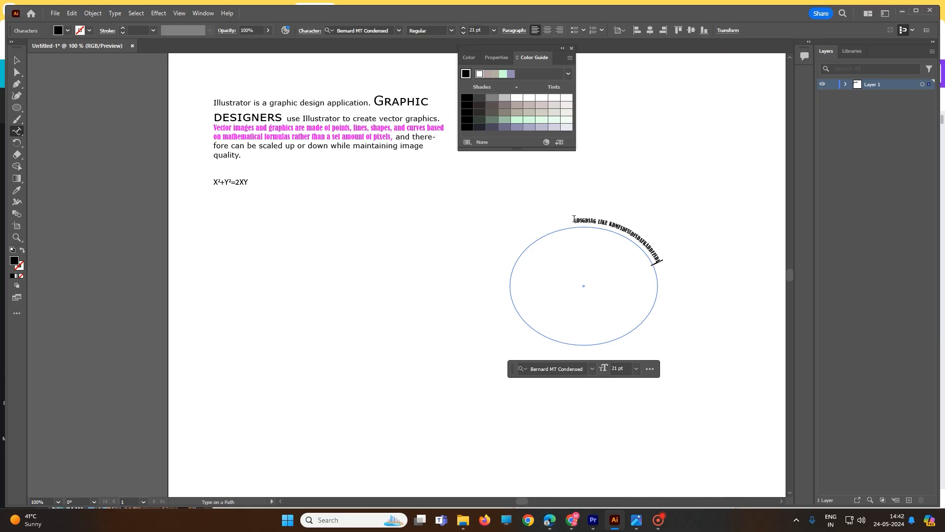
# - Set the vertical scale of all the text on the ellipse to 50% and its horizontal scale to 75%
pyautogui.moveTo(575, 221); pyautogui.dragTo(671, 257)
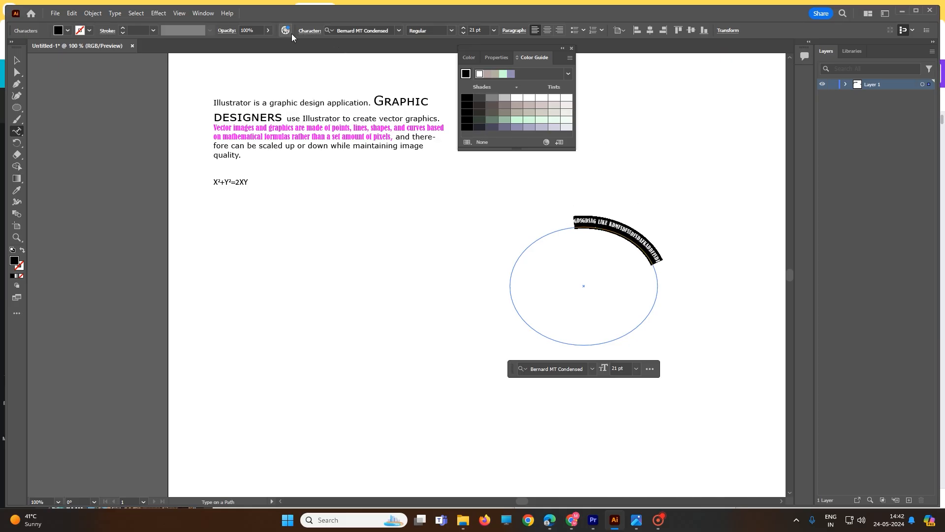
pyautogui.click(306, 31)
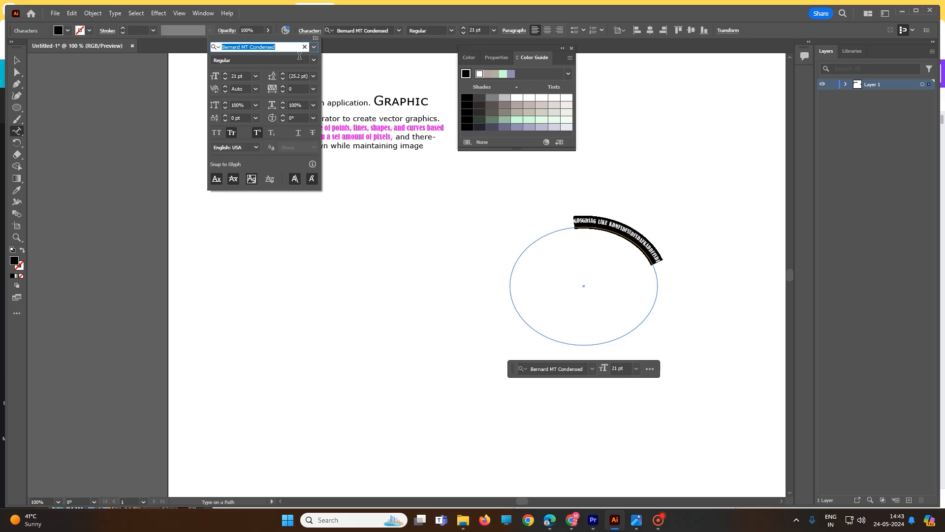
pyautogui.click(256, 104)
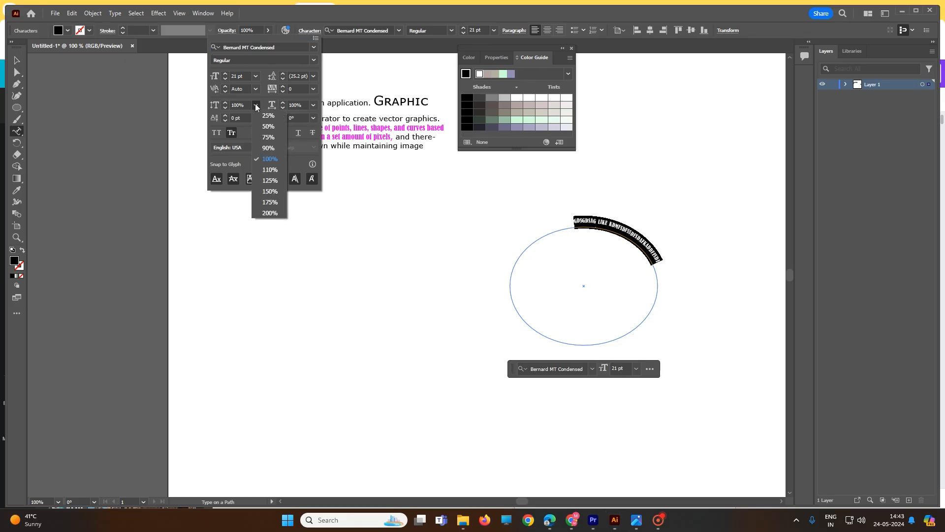
pyautogui.click(265, 130)
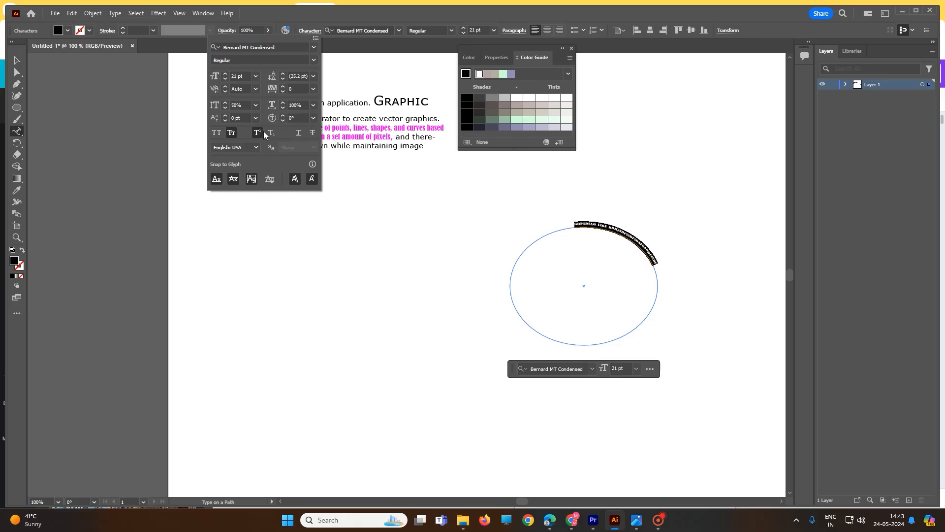
pyautogui.click(314, 105)
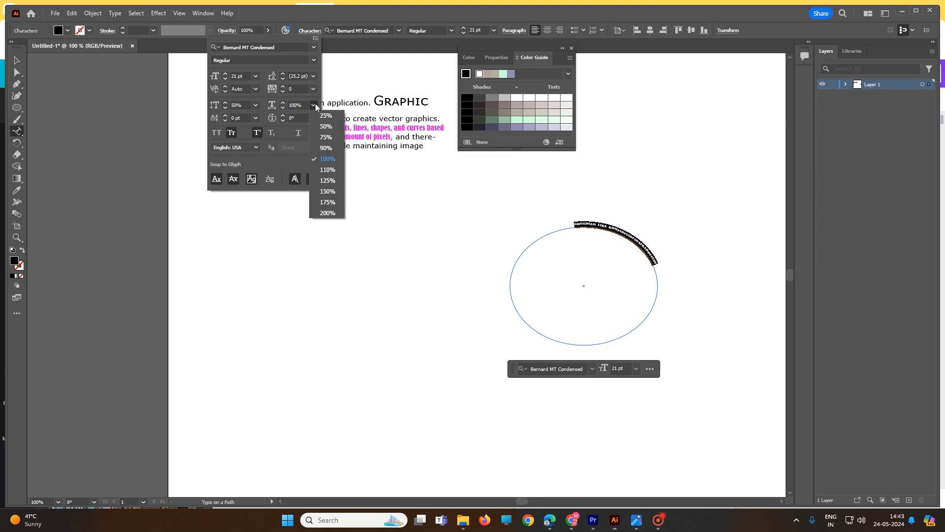
pyautogui.click(322, 138)
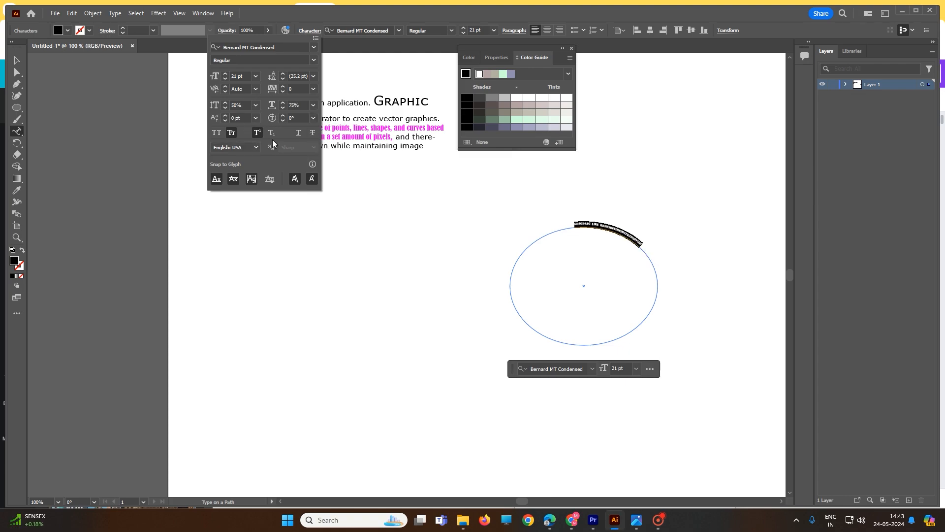
# - Change the font of the text on the ellipse to Segoe UI Variable and deselect the text
pyautogui.click(266, 47)
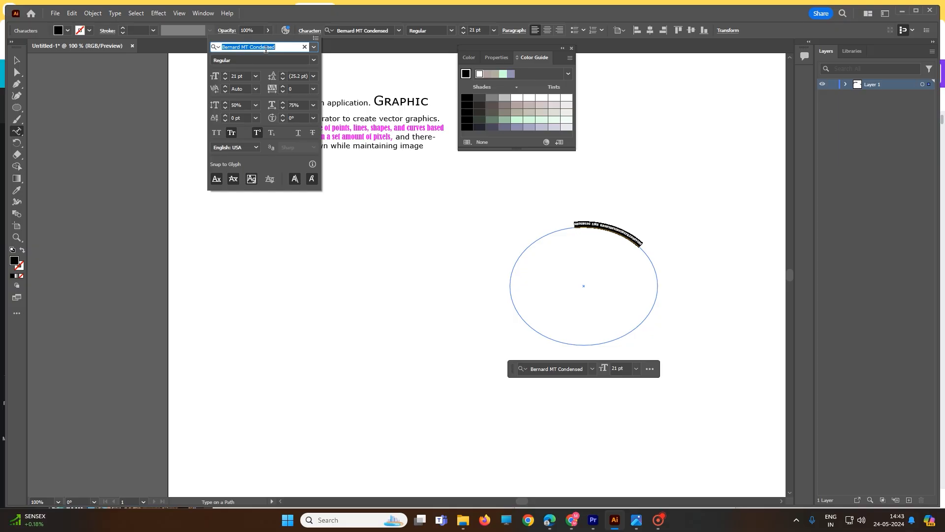
pyautogui.click(314, 47)
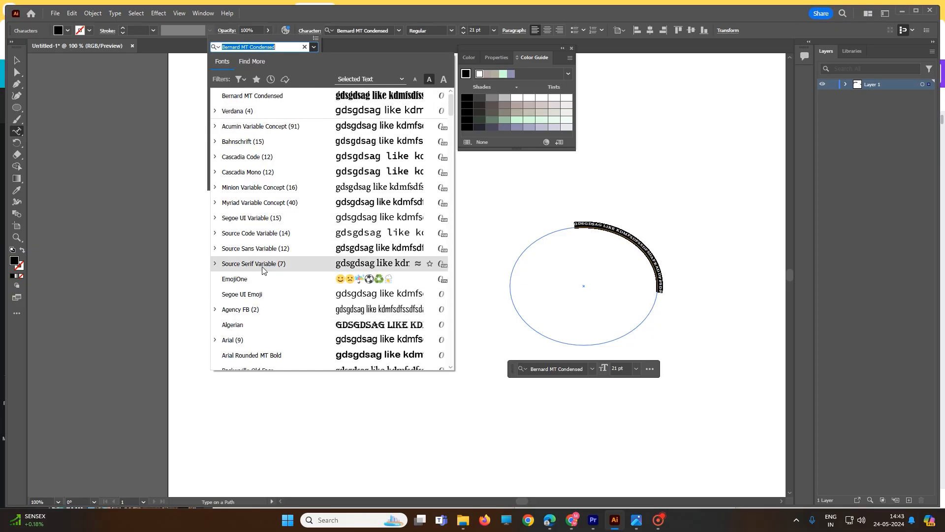
pyautogui.click(261, 219)
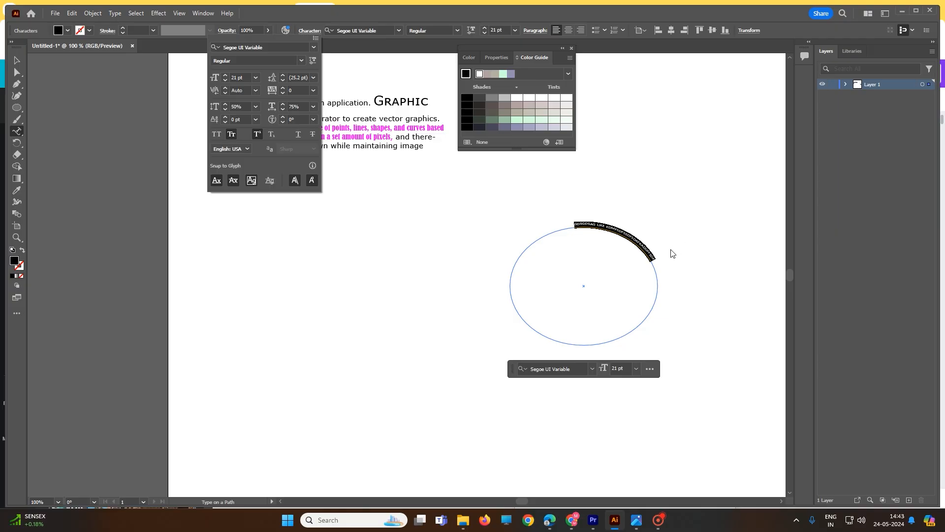
pyautogui.click(684, 261)
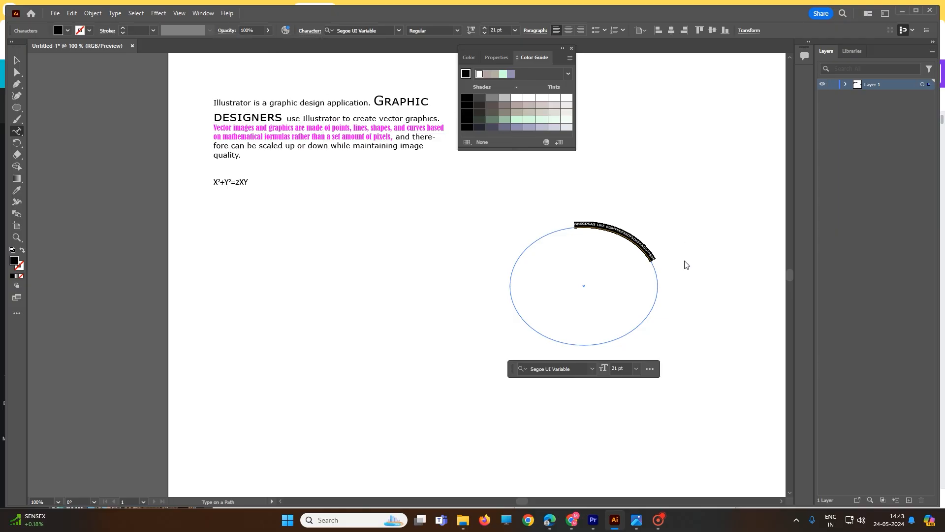
pyautogui.scroll(4, 679, 265)
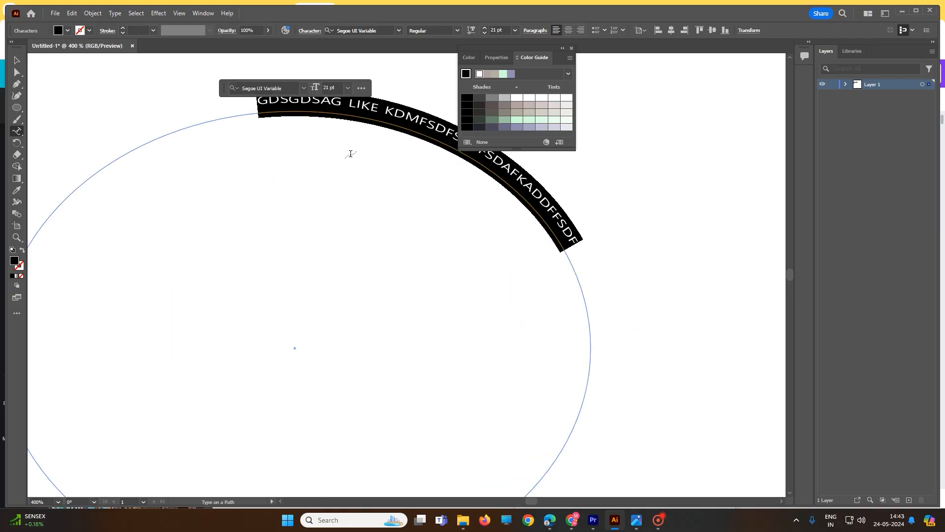
pyautogui.click(413, 164)
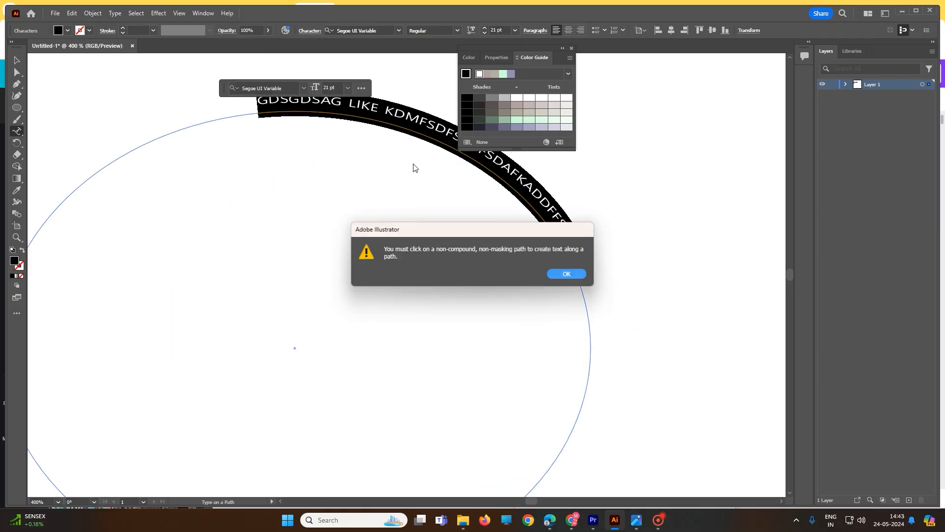
pyautogui.click(566, 274)
pyautogui.scroll(-2, 561, 253)
pyautogui.scroll(2, 522, 241)
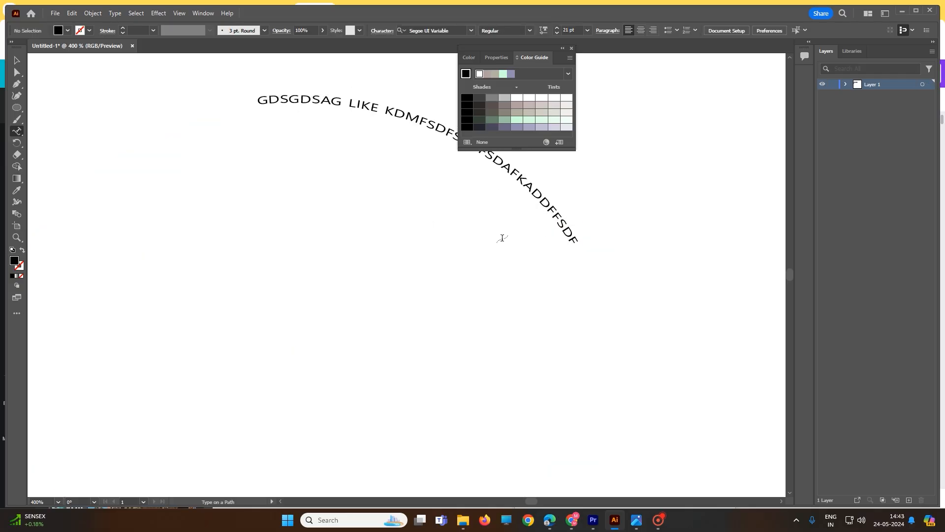
pyautogui.click(229, 116)
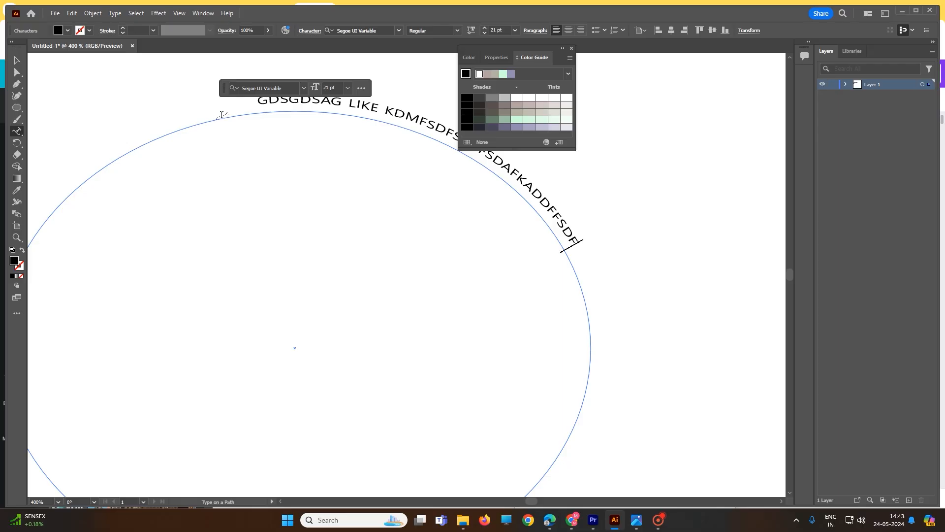
pyautogui.click(19, 268)
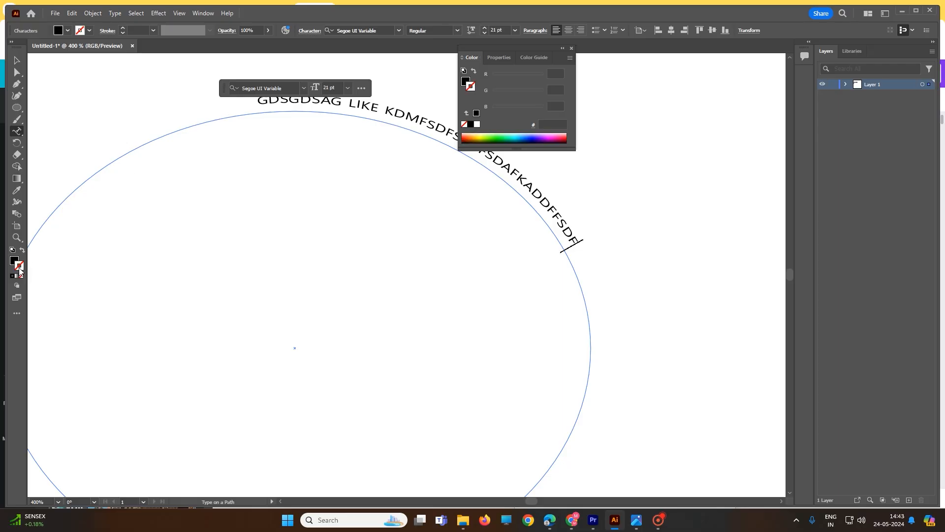
pyautogui.click(209, 85)
pyautogui.click(567, 273)
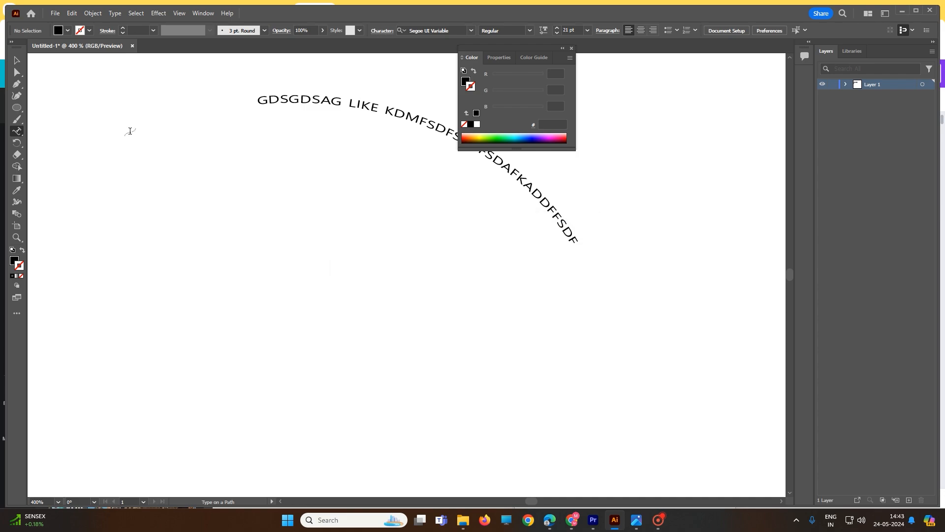
pyautogui.click(17, 60)
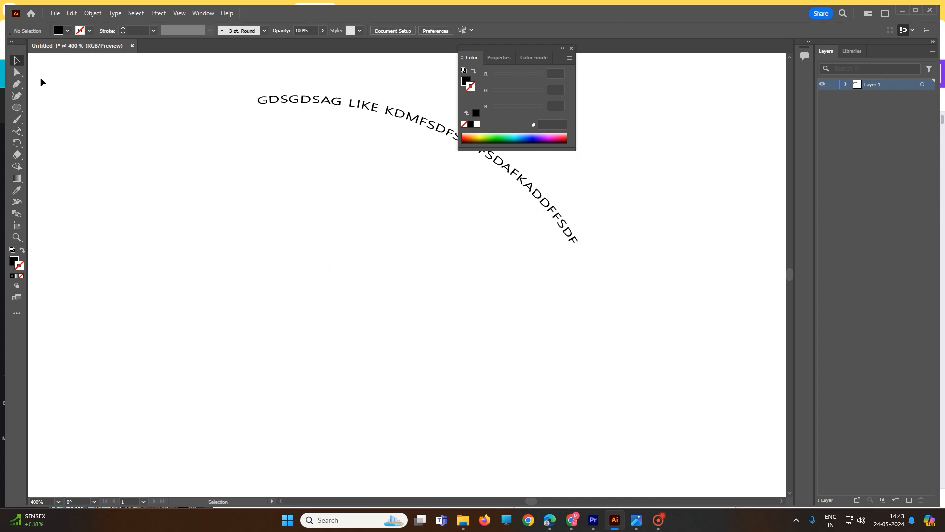
pyautogui.click(343, 104)
pyautogui.doubleClick(344, 104)
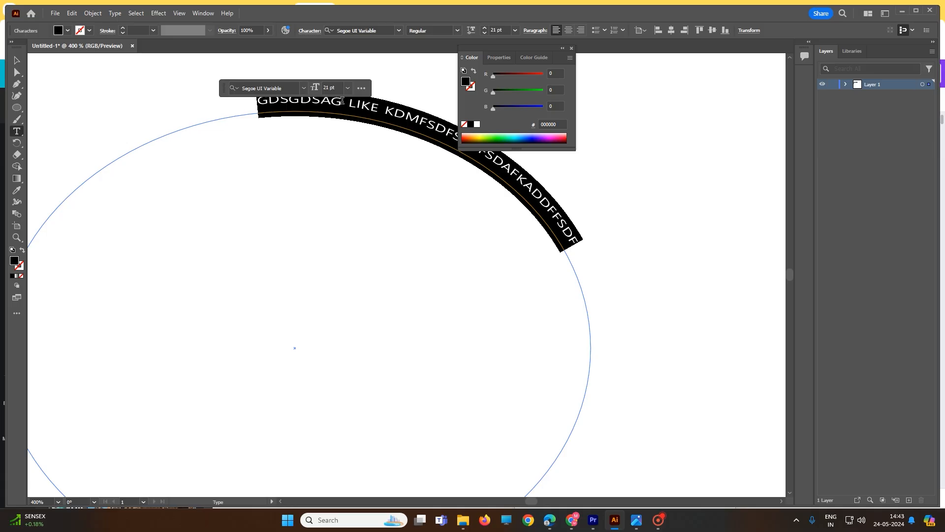
# - Add the vertical text "DGDSGDFG" just outside the end of the curved text with the Vertical Type tool
pyautogui.click(17, 131)
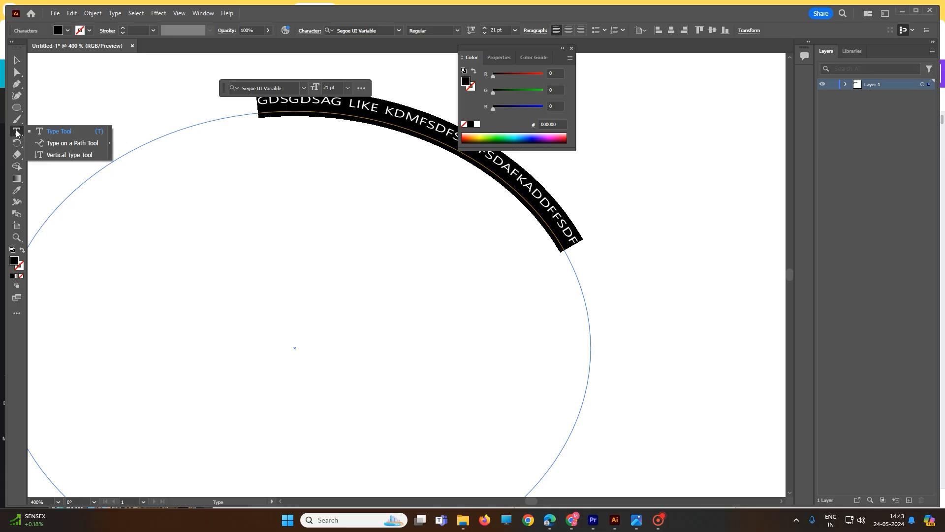
pyautogui.click(52, 153)
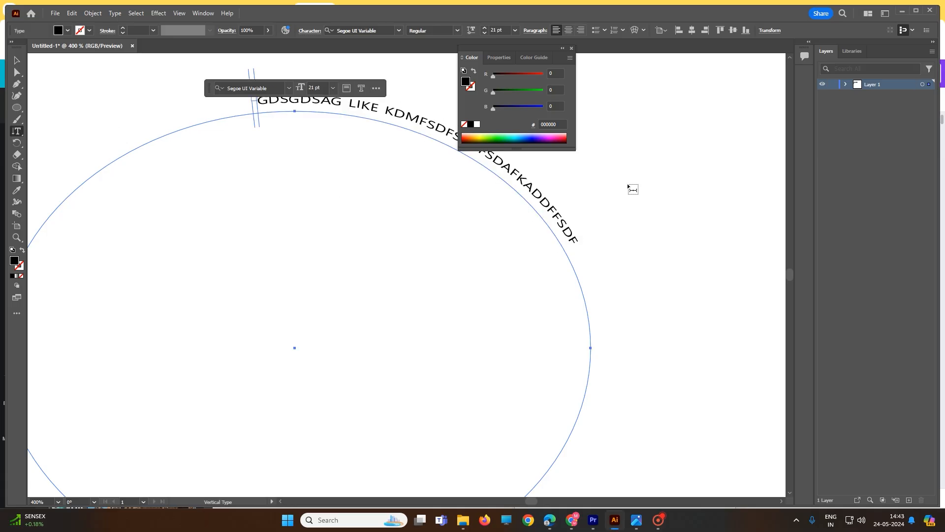
pyautogui.click(624, 169)
pyautogui.write('DGDSGDFG')
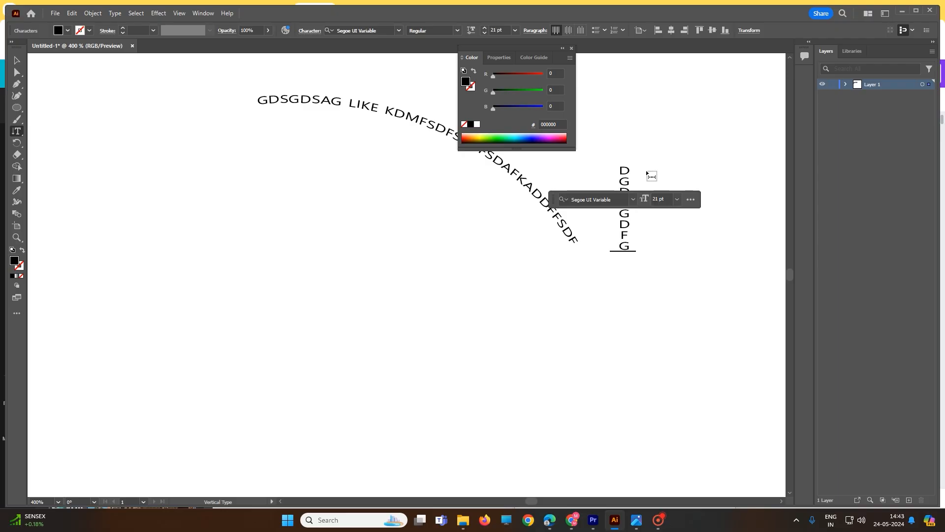
# - Extend the vertical text to "DGDFGDFGDFG" and add a second vertical text "DFGDFGDFG" just right of it
pyautogui.write('DFG')
pyautogui.click(646, 173)
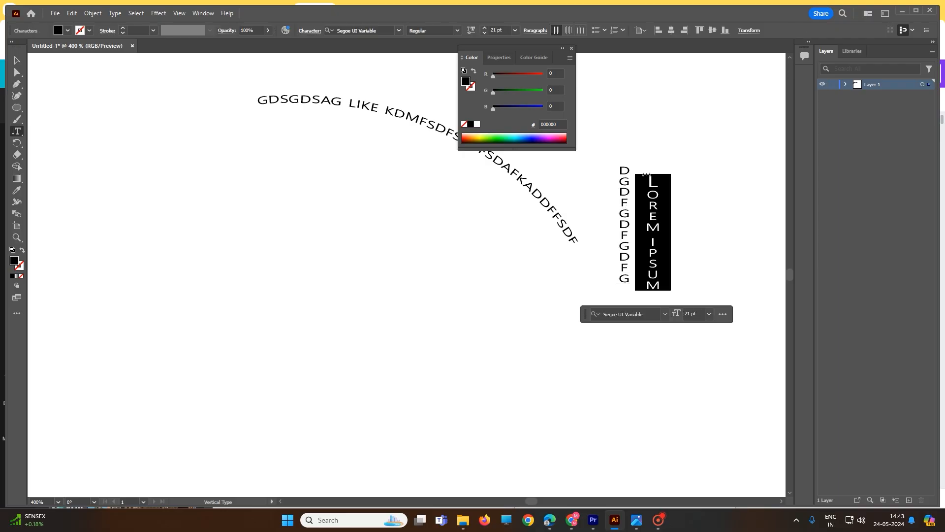
pyautogui.write('DFGDFGDFG')
pyautogui.press('Escape')
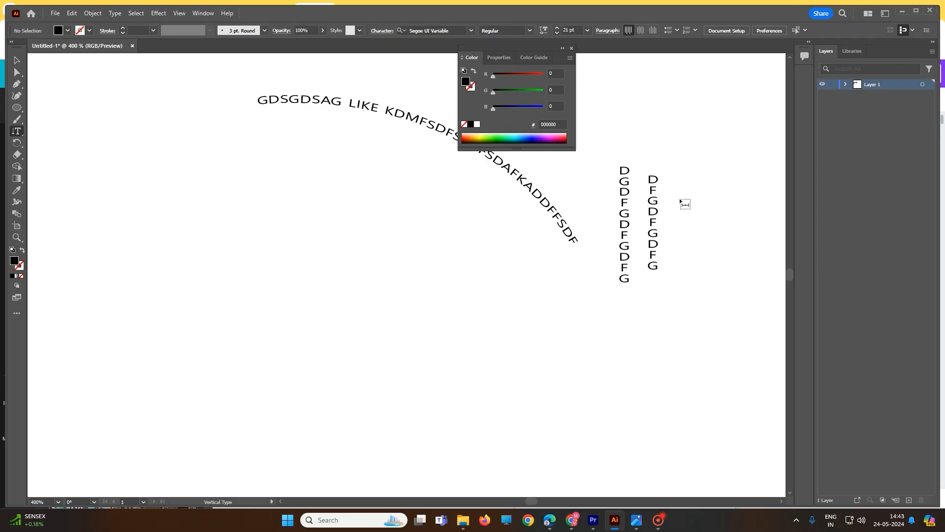
pyautogui.press('g')
pyautogui.press('s')
pyautogui.press('f')
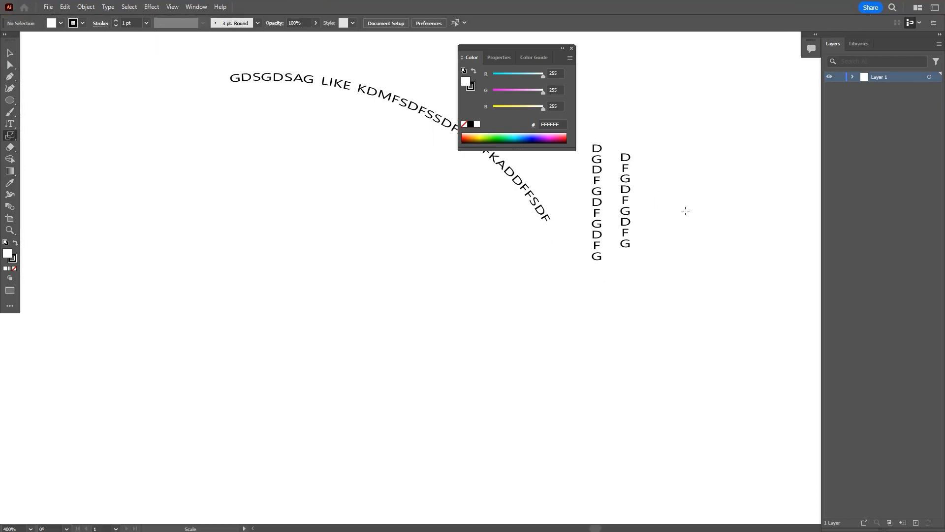
pyautogui.press('Escape')
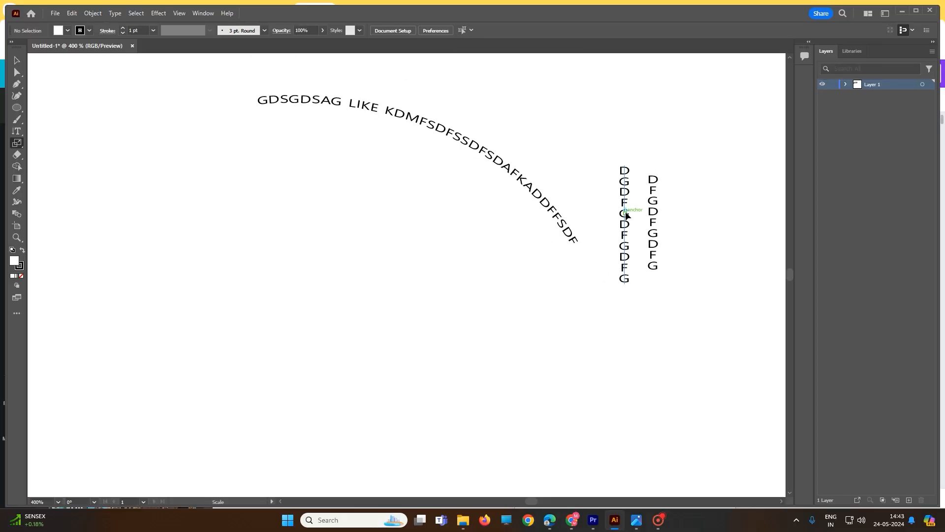
pyautogui.click(853, 51)
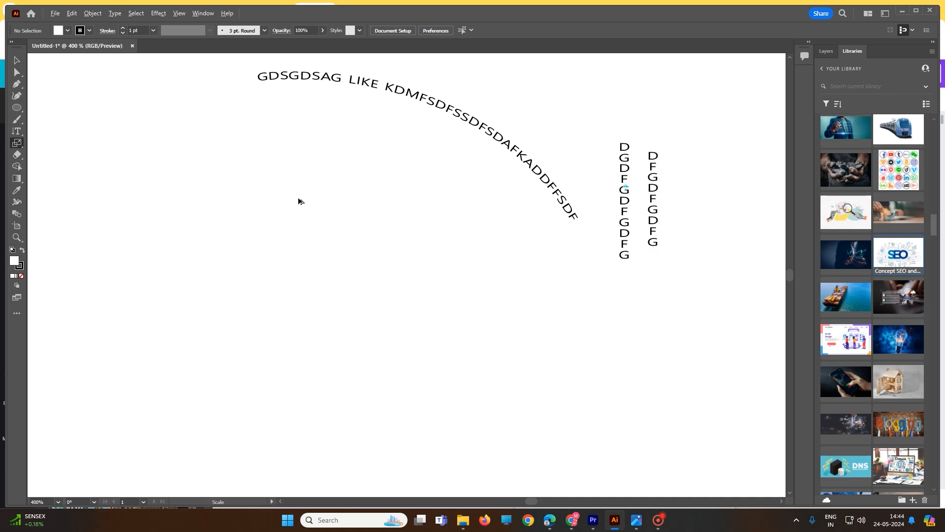
# - Add horizontal point text "SDFDAGDSGDSG" in the empty area above the curved text with the Type tool
pyautogui.scroll(-5, 297, 200)
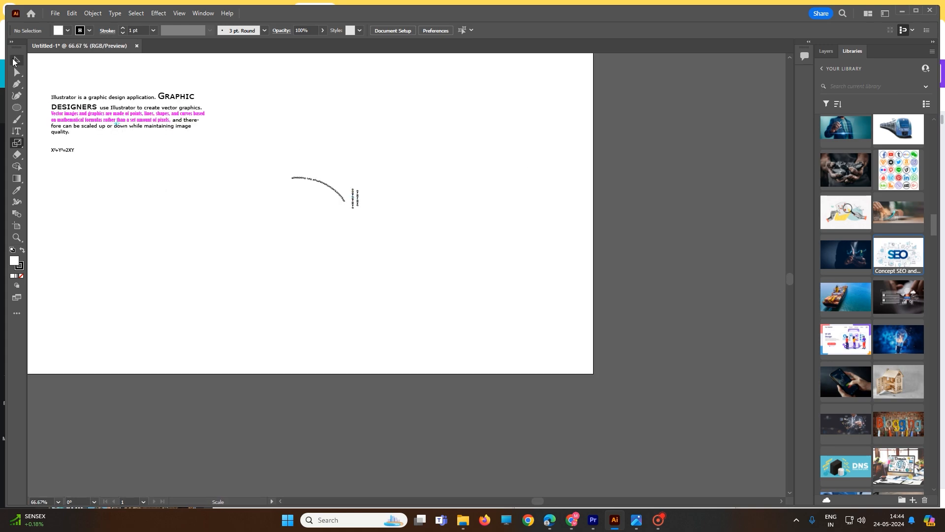
pyautogui.rightClick(18, 133)
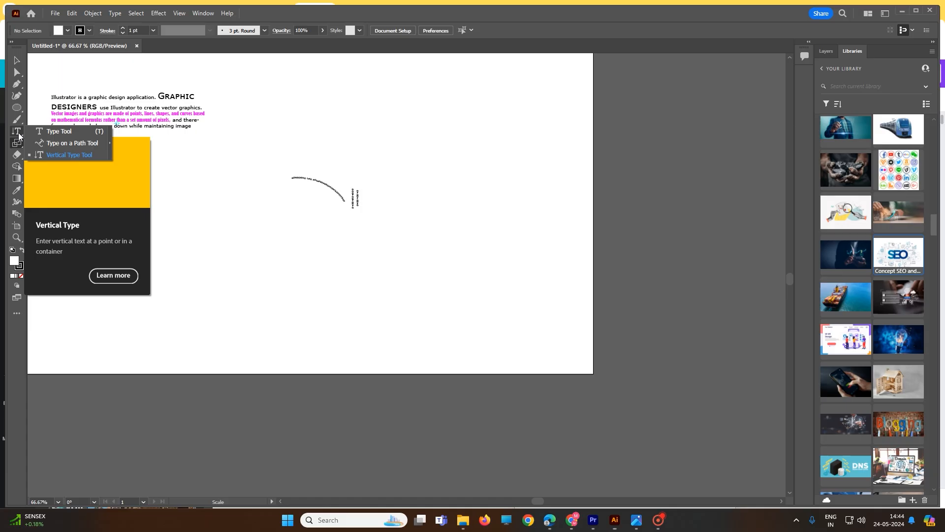
pyautogui.click(44, 131)
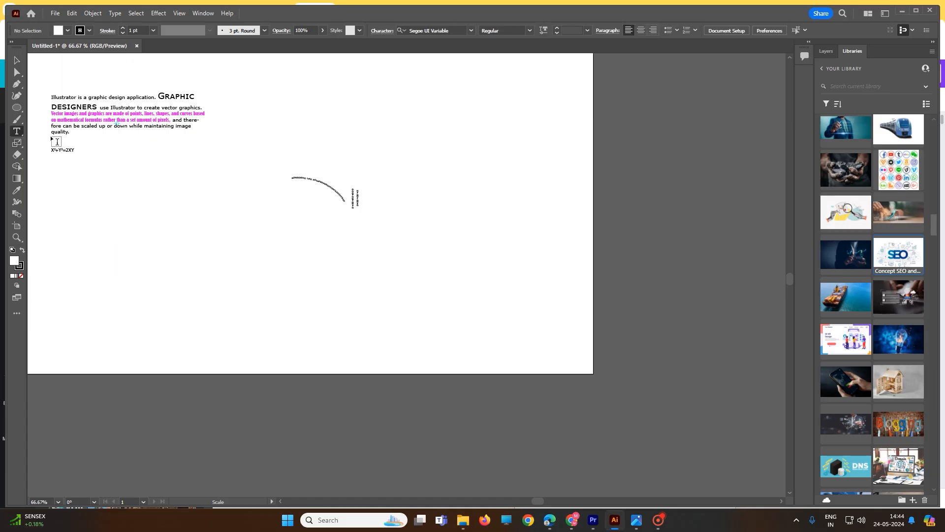
pyautogui.click(19, 132)
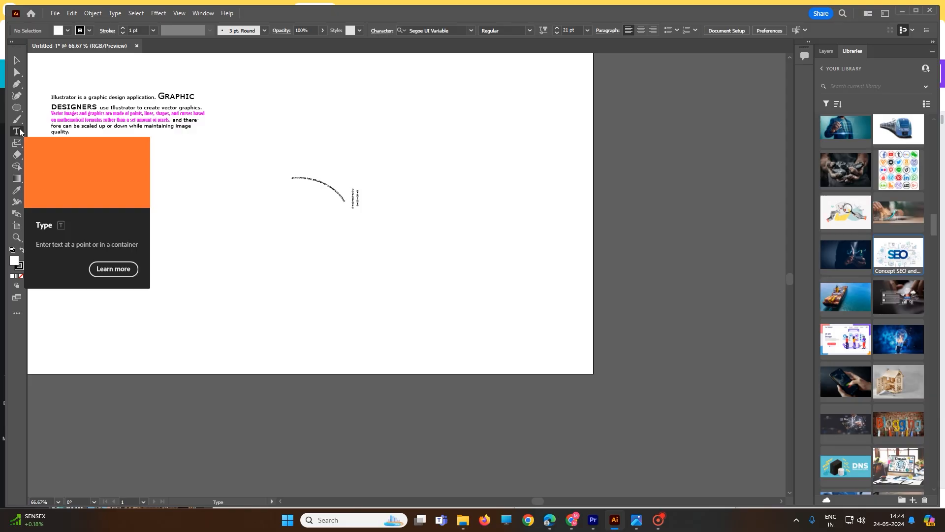
pyautogui.click(289, 120)
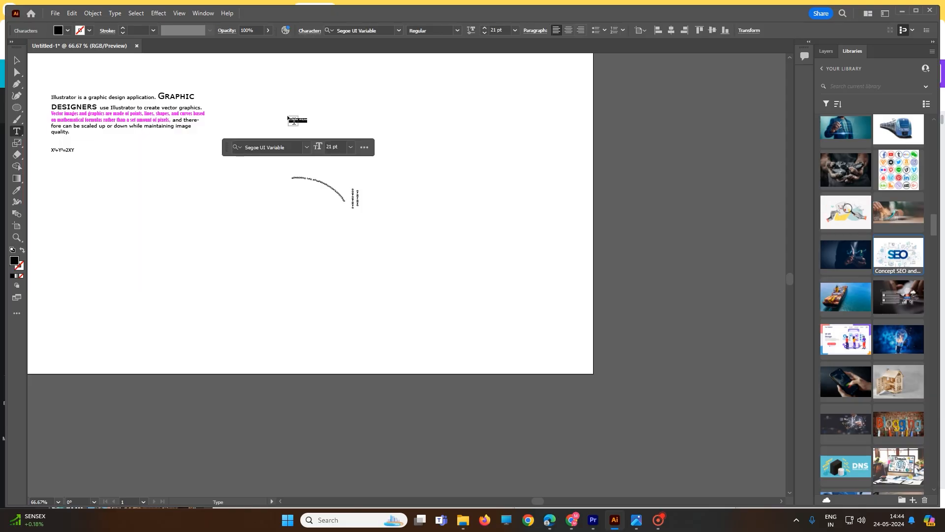
pyautogui.write('sdfdagdsgdsg')
pyautogui.scroll(1, 293, 117)
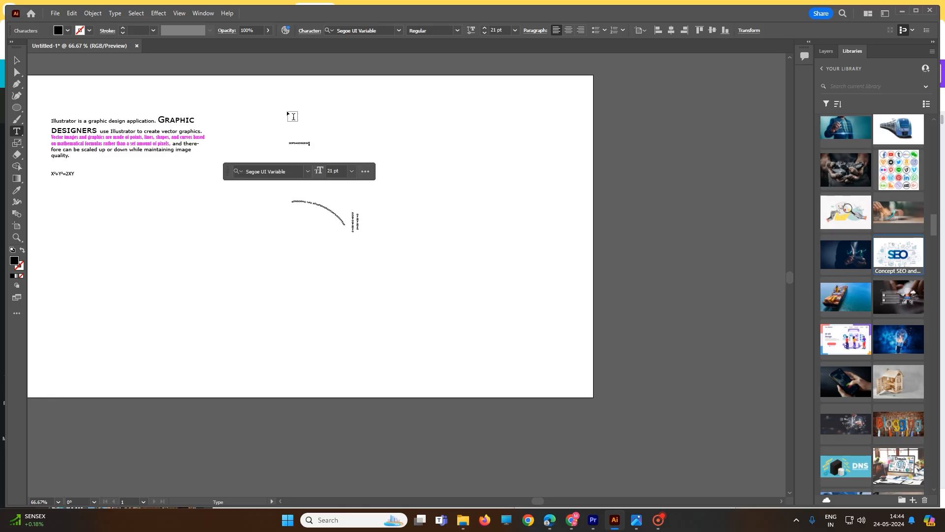
pyautogui.scroll(5, 285, 139)
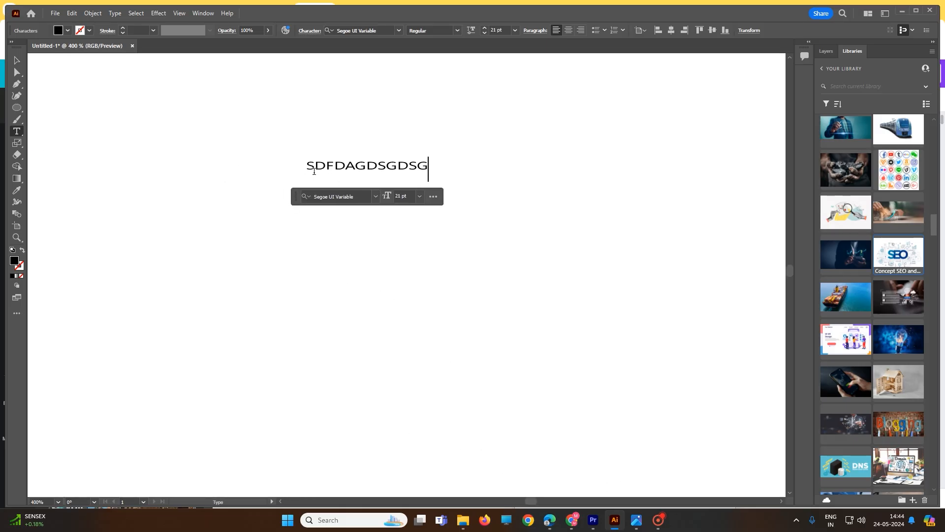
pyautogui.moveTo(308, 166); pyautogui.dragTo(452, 162)
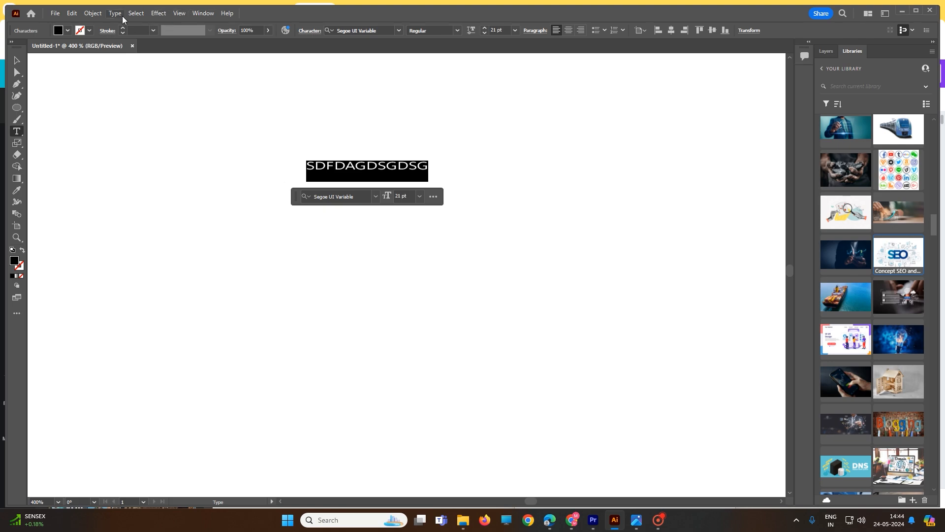
pyautogui.click(93, 13)
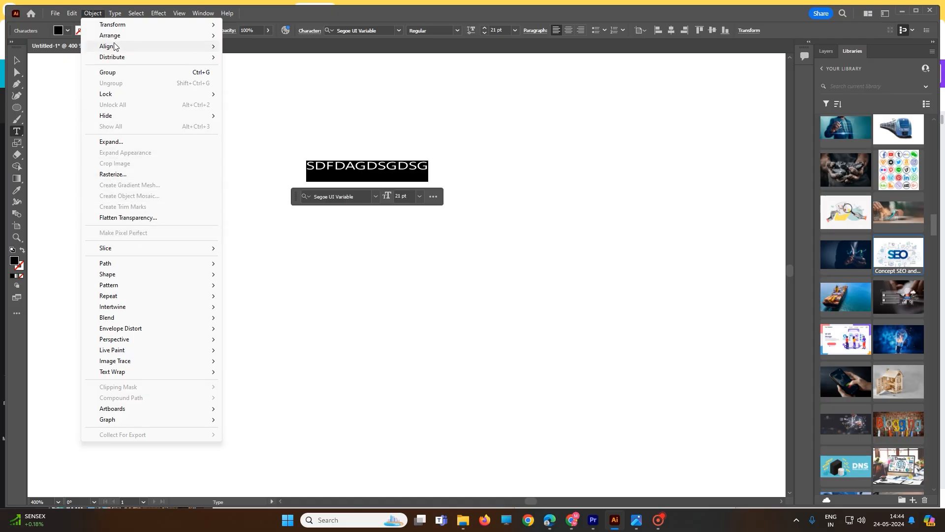
pyautogui.moveTo(122, 14)
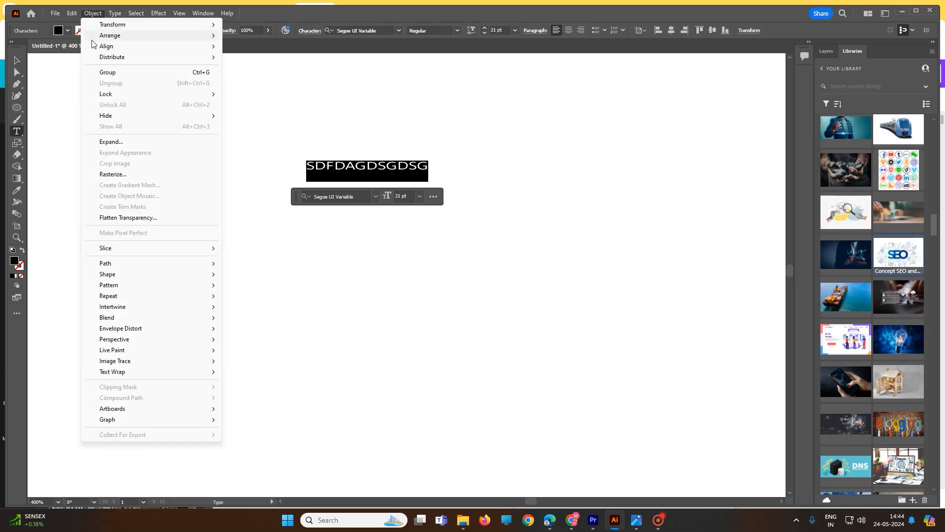
pyautogui.moveTo(141, 266)
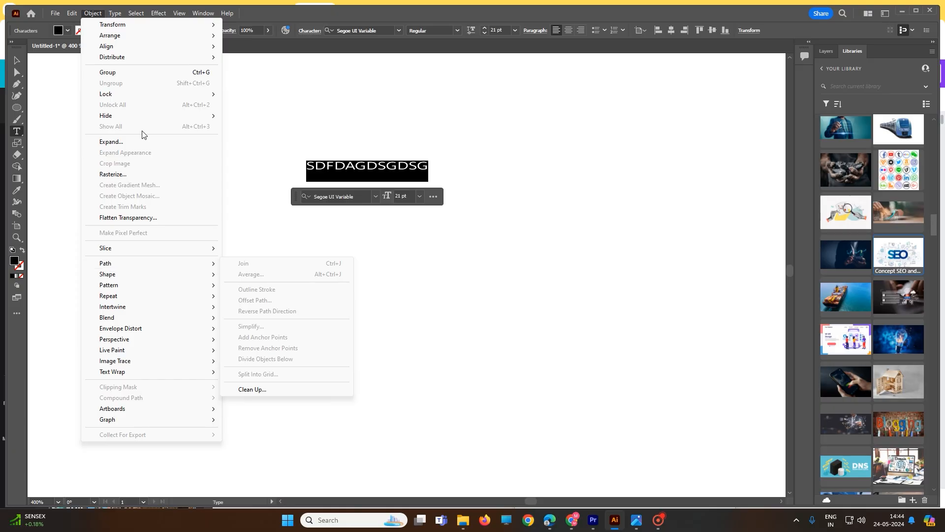
# - Convert the "SDFDAGDSGDSG" text object to outlines and deselect it
pyautogui.click(16, 62)
pyautogui.click(261, 120)
pyautogui.click(345, 165)
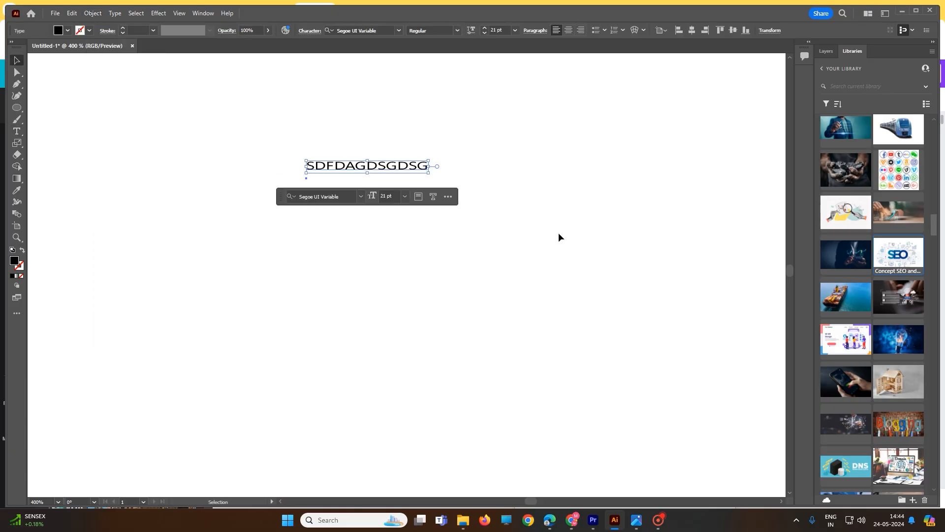
pyautogui.click(117, 15)
pyautogui.moveTo(101, 15)
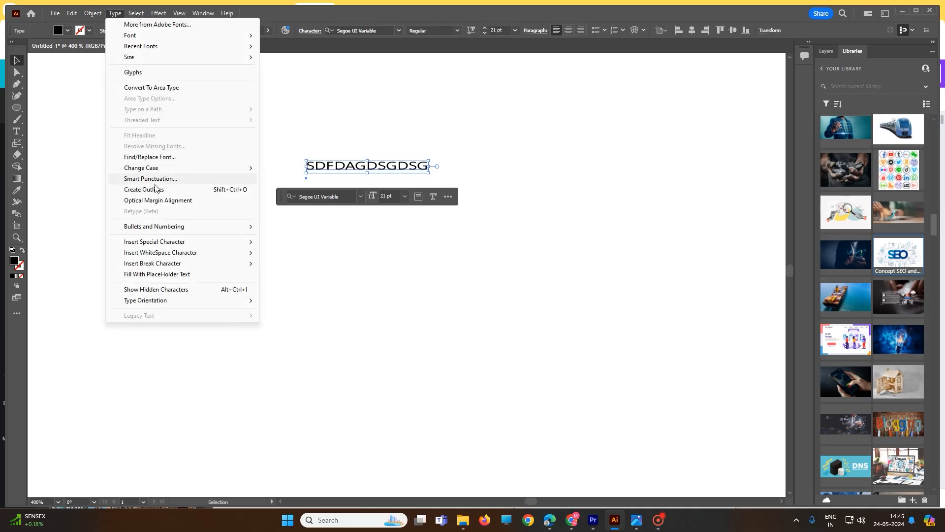
pyautogui.click(144, 189)
pyautogui.click(530, 211)
# - Ungroup the outlined "SDFDAGDSGDSG" letters into separate shapes and deselect them
pyautogui.click(383, 166)
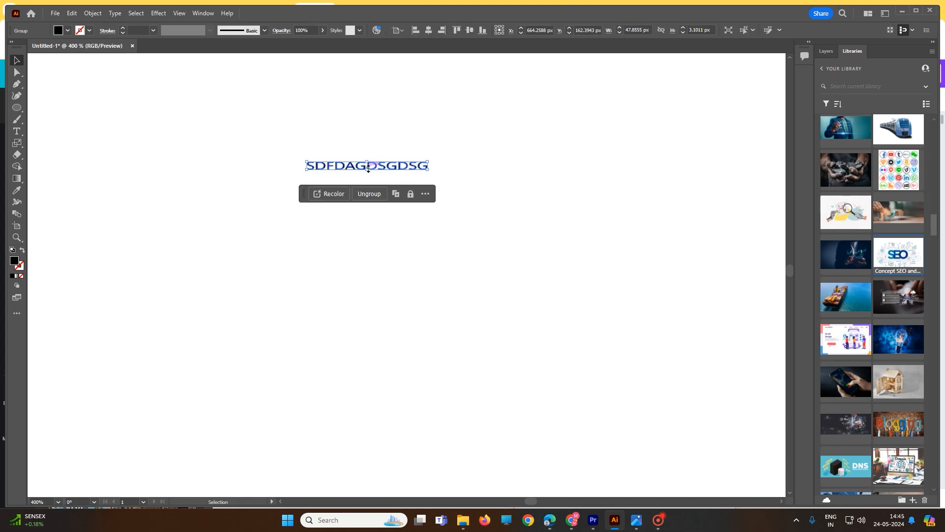
pyautogui.click(374, 197)
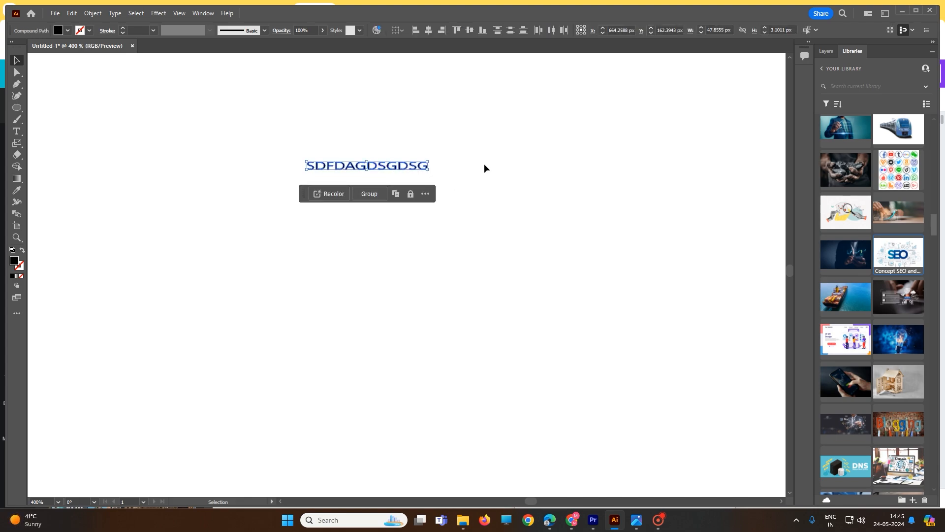
pyautogui.click(483, 164)
# - Scale the S and D outlines together to about 10 px wide and 11 px high, flipping them vertically and horizontally
pyautogui.moveTo(321, 177)
pyautogui.mouseDown()
pyautogui.moveTo(350, 223)
pyautogui.moveTo(306, 190)
pyautogui.moveTo(330, 196)
pyautogui.moveTo(294, 165)
pyautogui.moveTo(321, 195)
pyautogui.mouseUp()
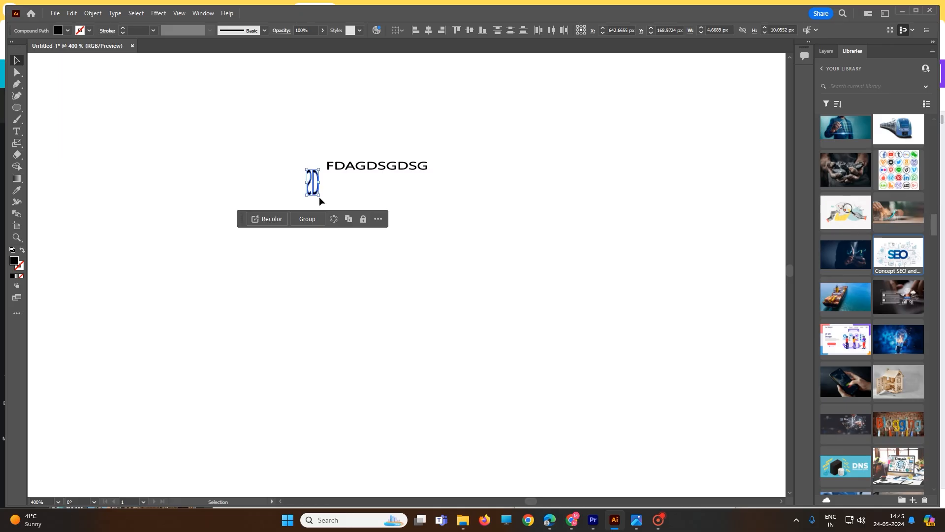
pyautogui.scroll(1, 320, 198)
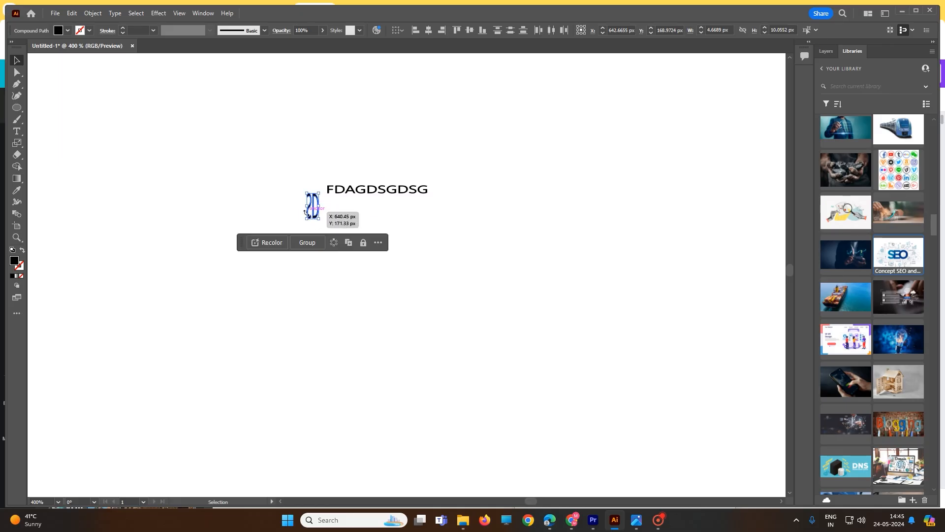
pyautogui.scroll(2, 306, 224)
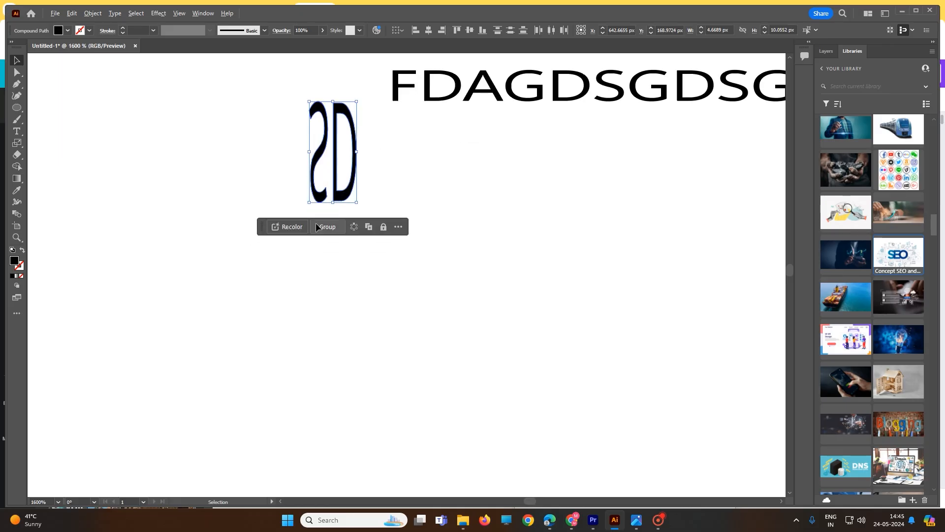
pyautogui.moveTo(351, 201); pyautogui.dragTo(376, 212)
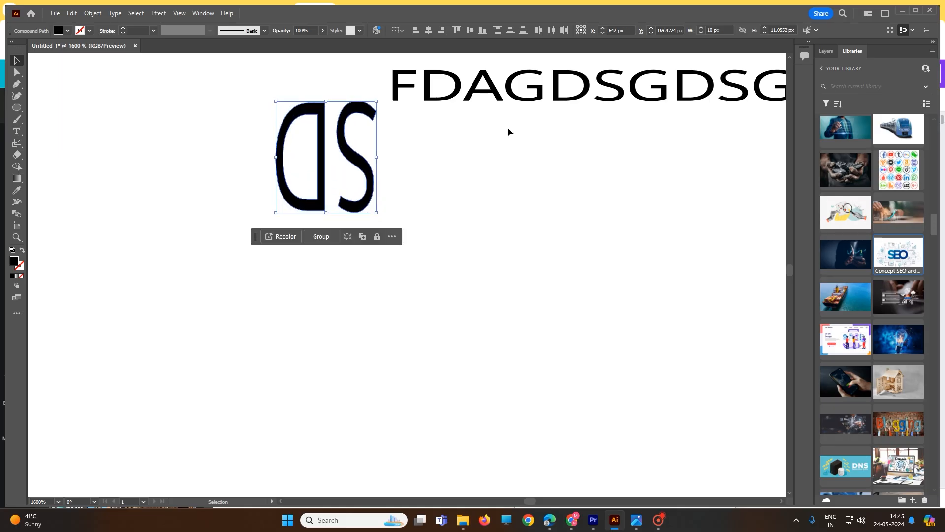
# - Apply a red stroke to the S and D outlines and deselect them
pyautogui.click(81, 31)
pyautogui.click(80, 46)
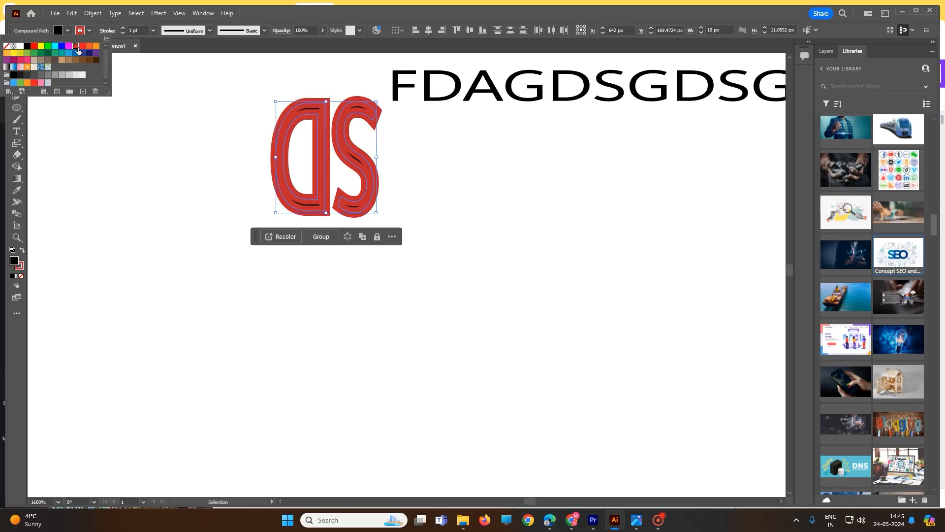
pyautogui.click(473, 138)
pyautogui.click(390, 206)
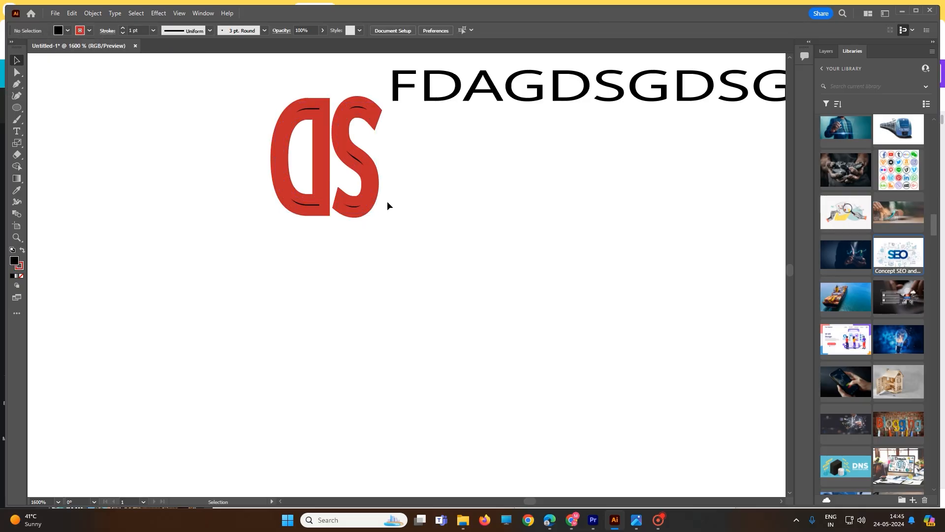
# - Move the S down away from the D and widen it to about 8 px
pyautogui.moveTo(367, 172); pyautogui.dragTo(399, 280)
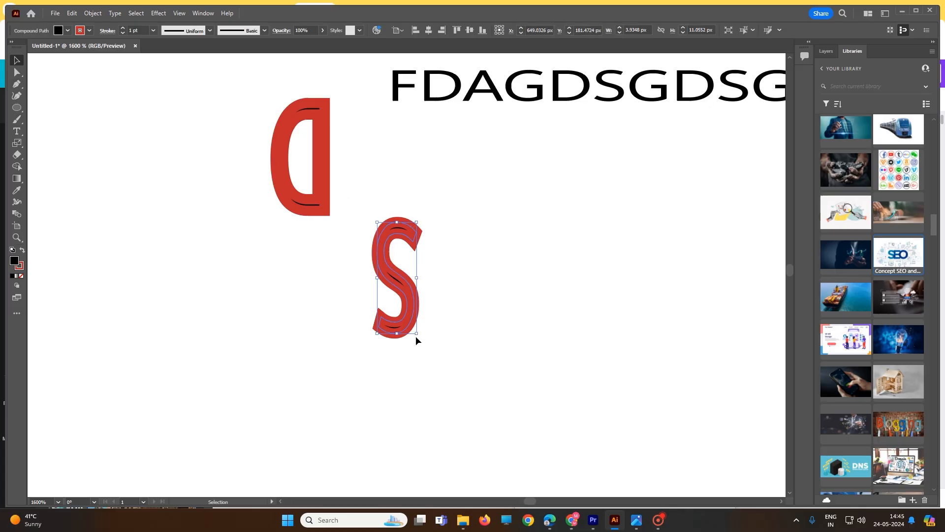
pyautogui.moveTo(417, 334); pyautogui.dragTo(455, 336)
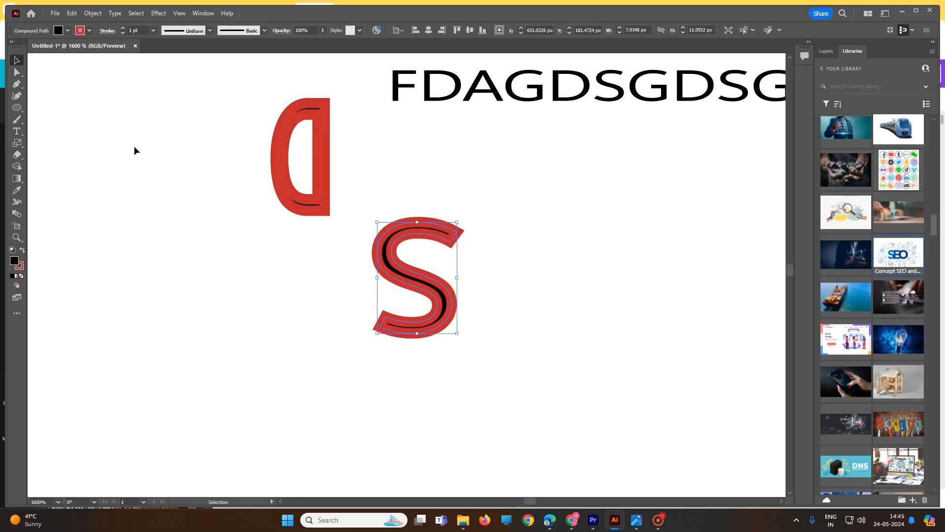
# - Shift the whole S about 7 px right and 2 px down with the Direct Selection tool
pyautogui.click(18, 72)
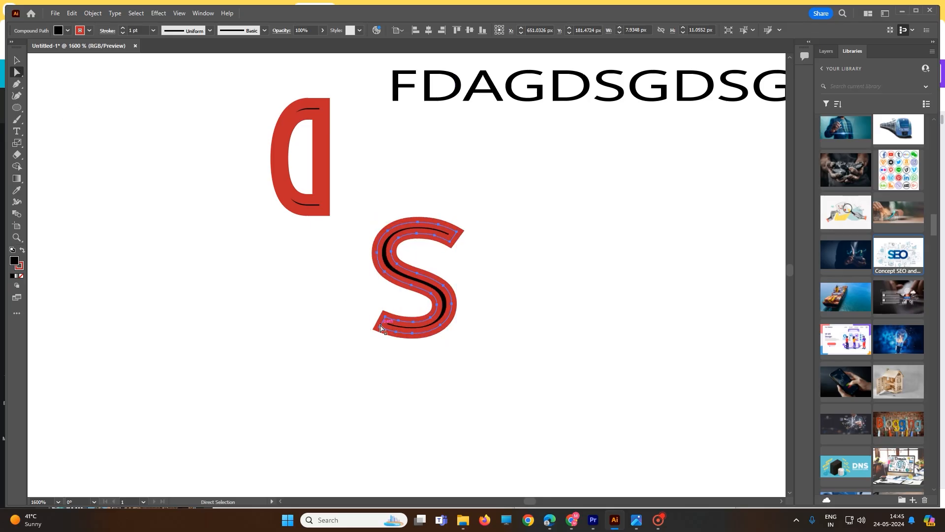
pyautogui.moveTo(381, 326); pyautogui.dragTo(439, 323)
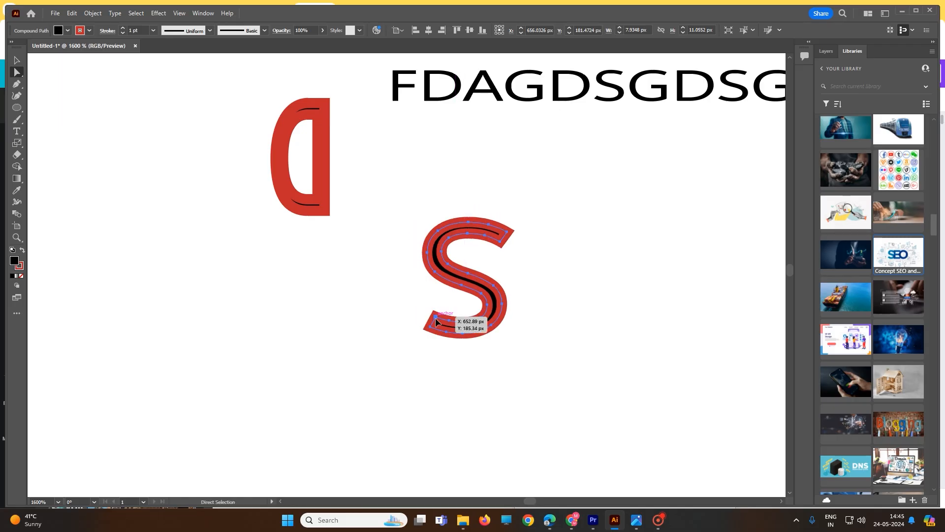
pyautogui.click(436, 322)
pyautogui.rightClick(436, 322)
pyautogui.click(366, 256)
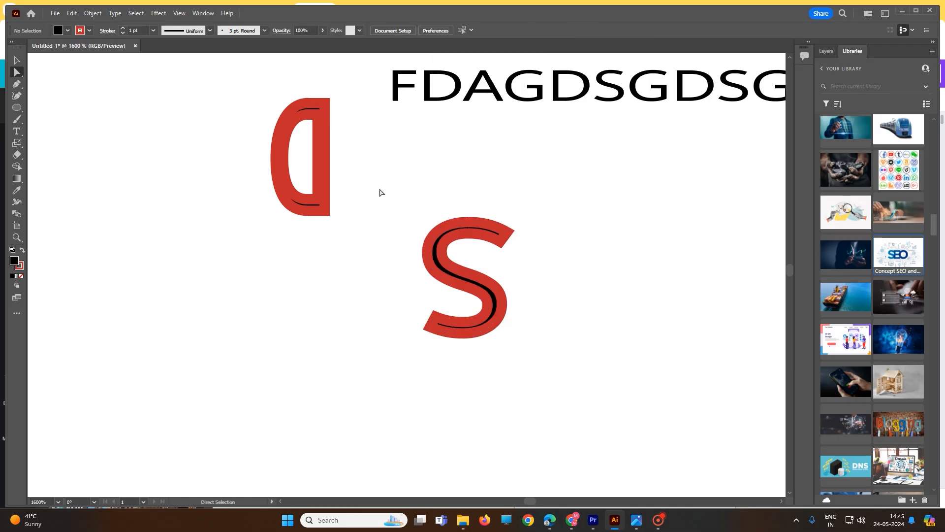
pyautogui.moveTo(380, 191); pyautogui.dragTo(636, 393)
pyautogui.moveTo(490, 326); pyautogui.dragTo(512, 346)
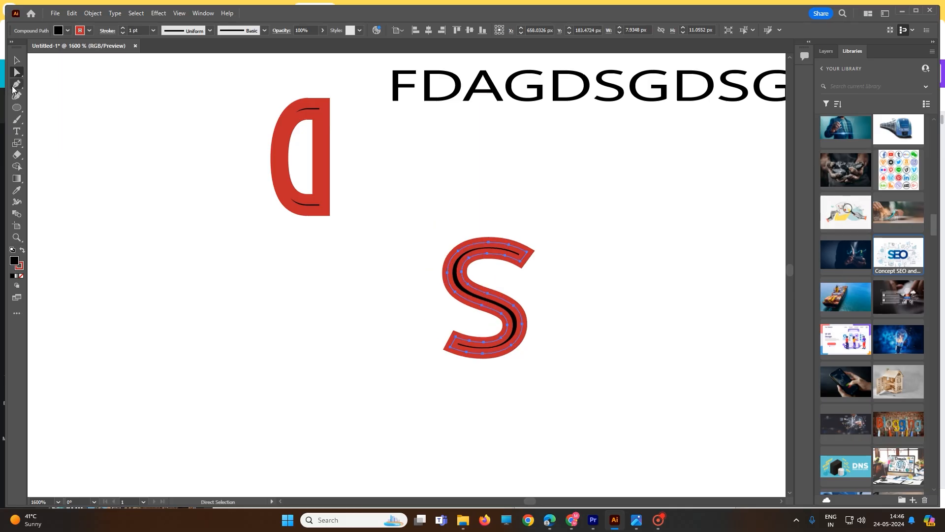
# - Remove an anchor from the S's lower curve and draw a peaked open path beside it with the Pen tool, ending below the letter
pyautogui.click(17, 84)
pyautogui.click(515, 309)
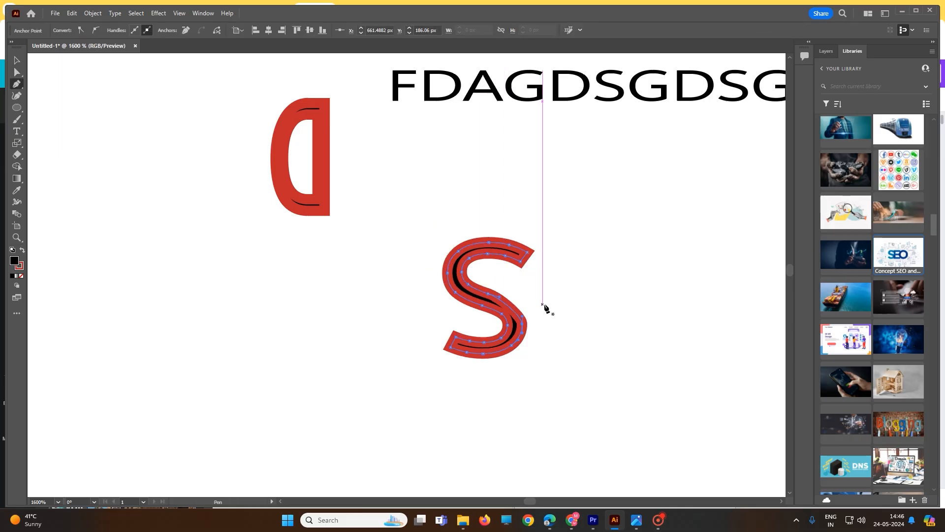
pyautogui.moveTo(523, 315); pyautogui.dragTo(605, 390)
pyautogui.moveTo(577, 354); pyautogui.dragTo(506, 384)
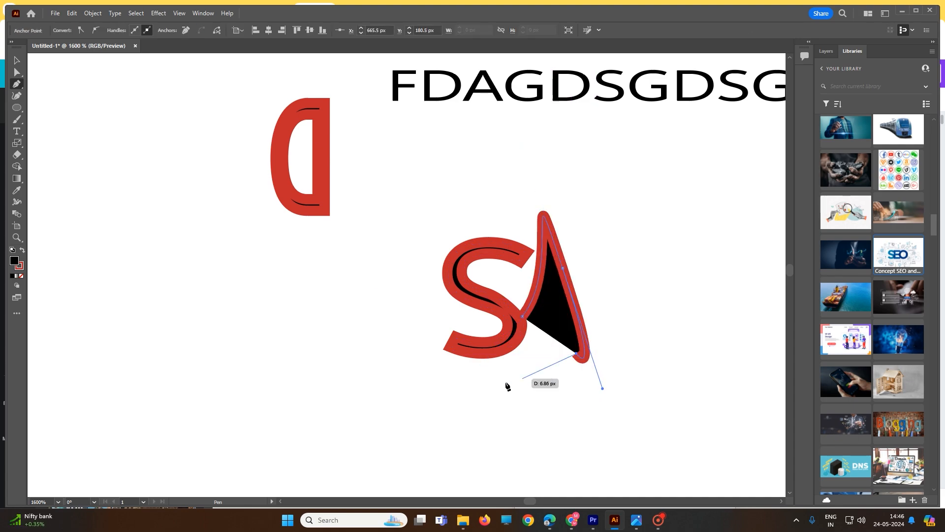
pyautogui.click(447, 363)
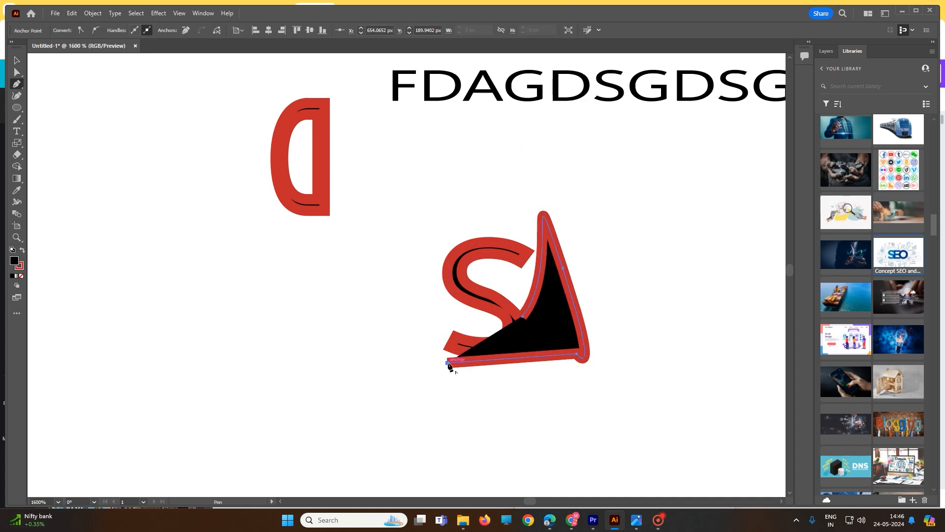
pyautogui.click(17, 60)
pyautogui.click(360, 341)
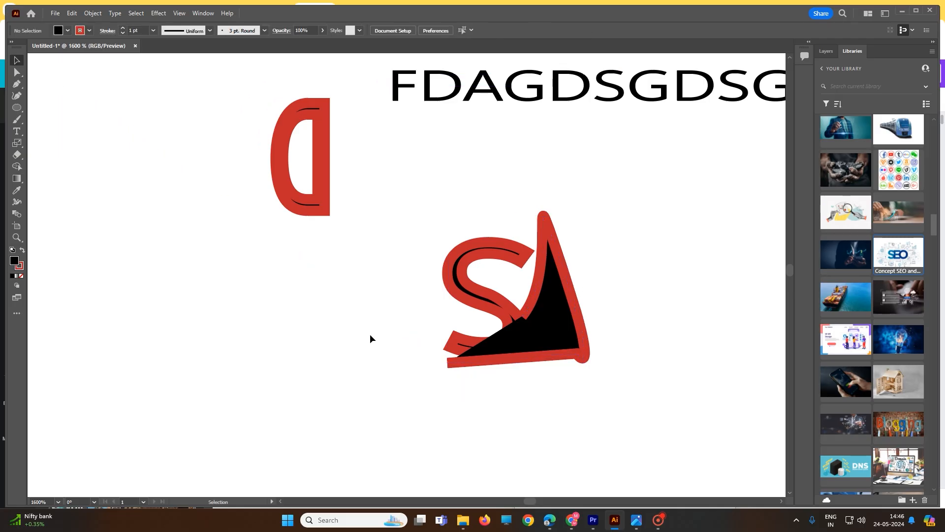
pyautogui.scroll(-1, 372, 335)
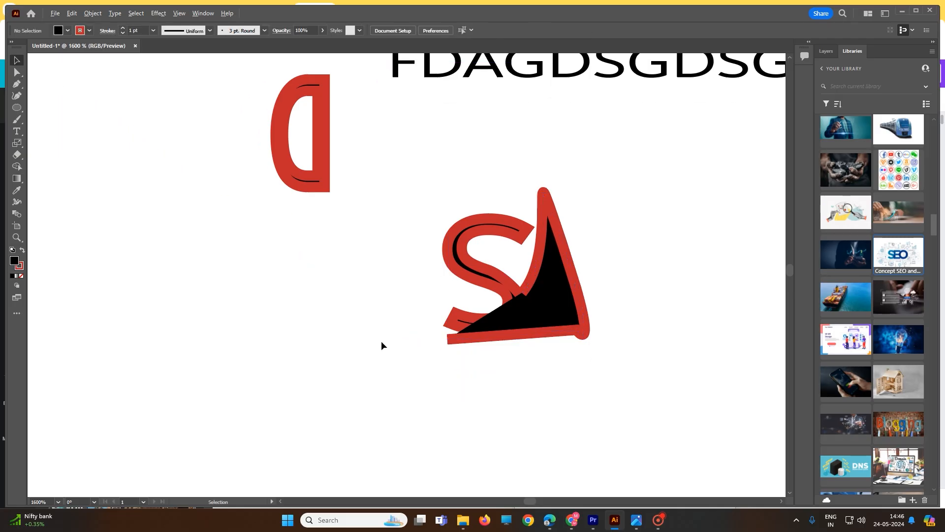
pyautogui.scroll(-8, 381, 341)
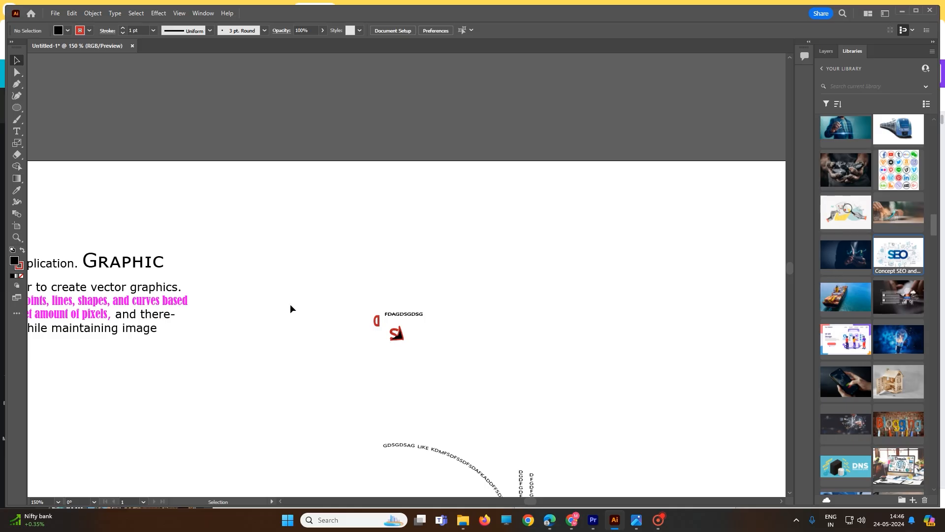
pyautogui.scroll(-3, 147, 285)
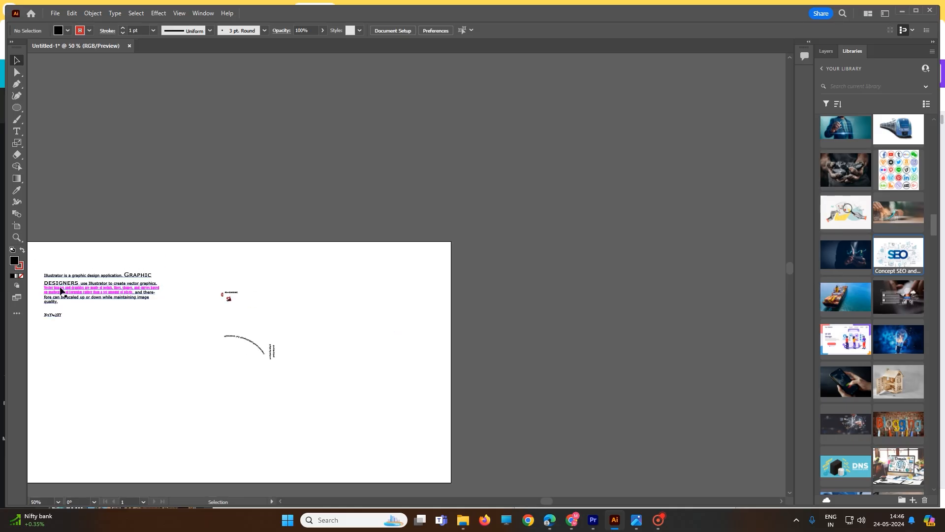
pyautogui.scroll(4, 61, 290)
pyautogui.scroll(2, 193, 306)
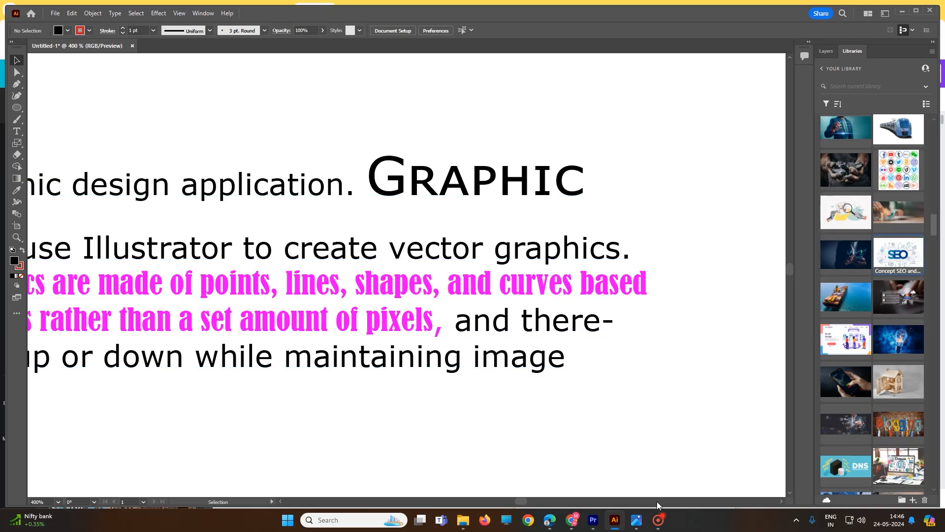
pyautogui.click(660, 521)
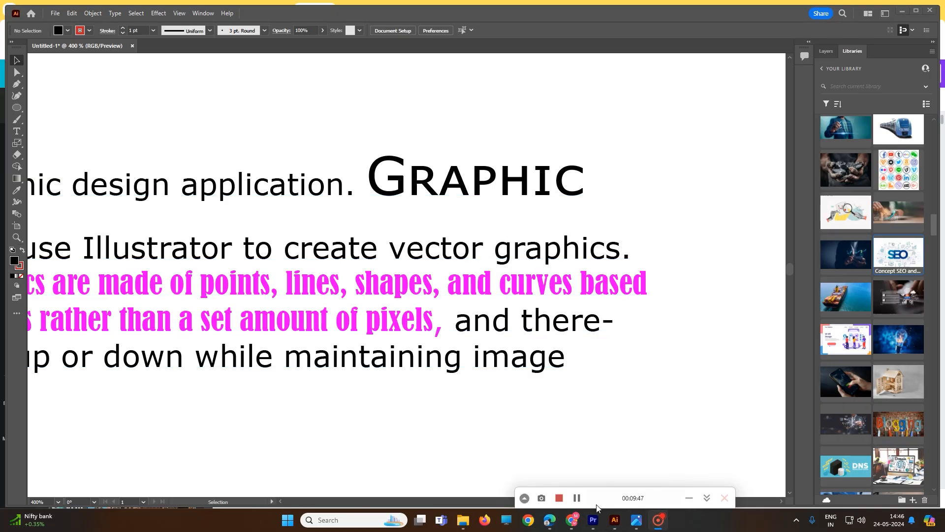